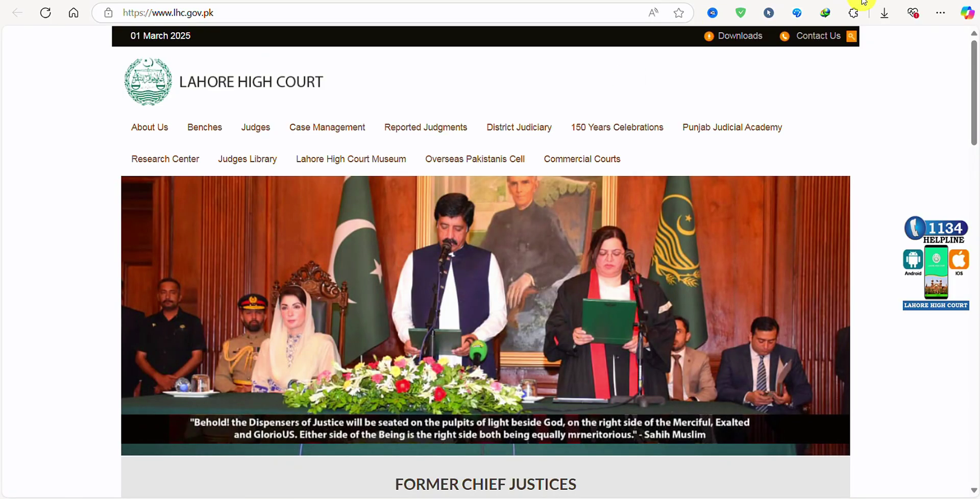
Step: Open a new blank browser tab in Edge
{"action": "key", "text": "ctrl+t"}
Step: Search 'lhc jobs' from the address bar and open the jobs.lhc.gov.pk sign-in page
{"action": "type", "text": "lhc"}
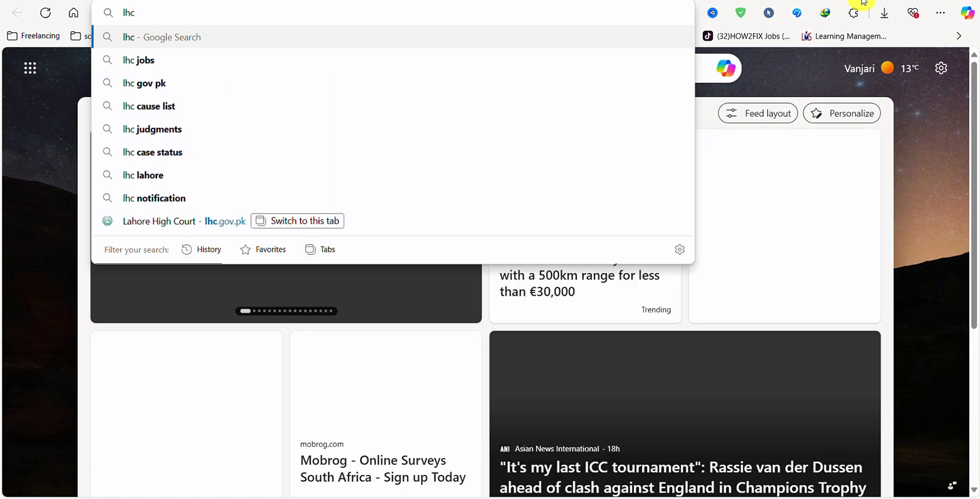
{"action": "left_click", "coordinate": [209, 61]}
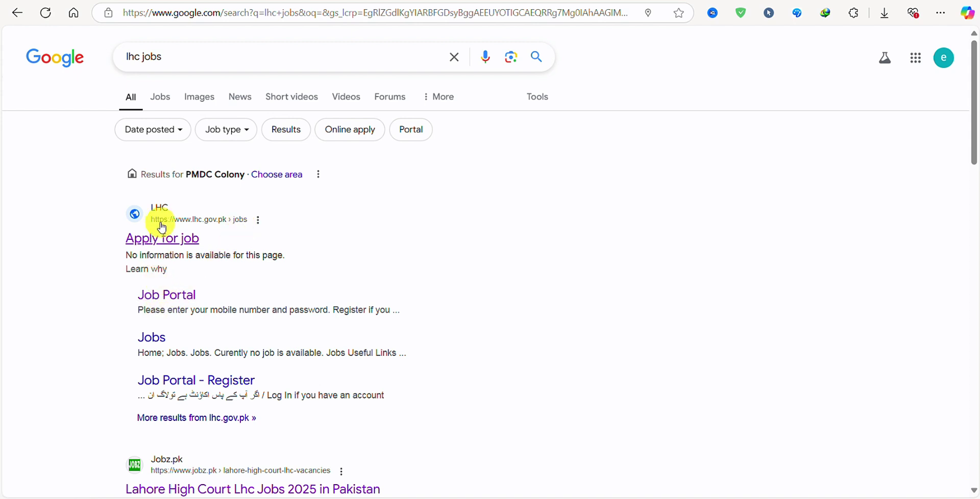
{"action": "left_click", "coordinate": [176, 300]}
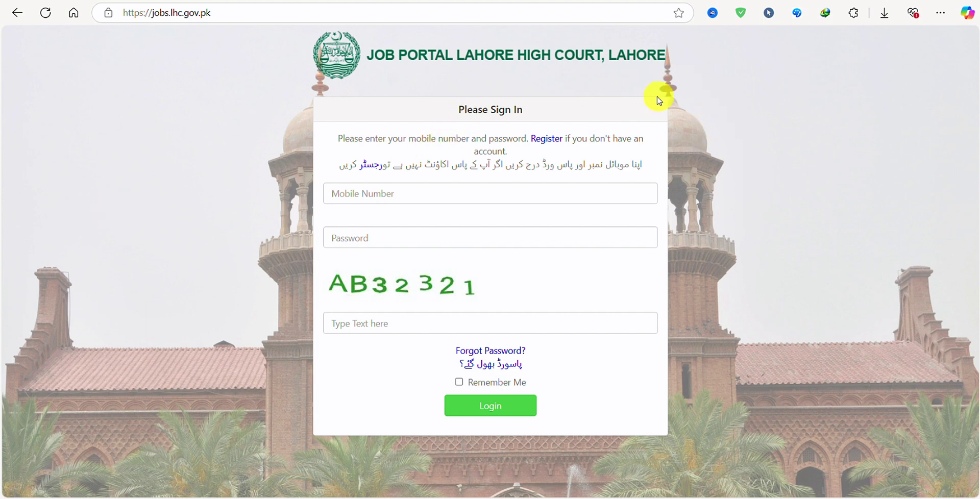
Step: Open the registration form, check the name, mobile and CNIC entries, and enter the captcha text
{"action": "left_click", "coordinate": [546, 139]}
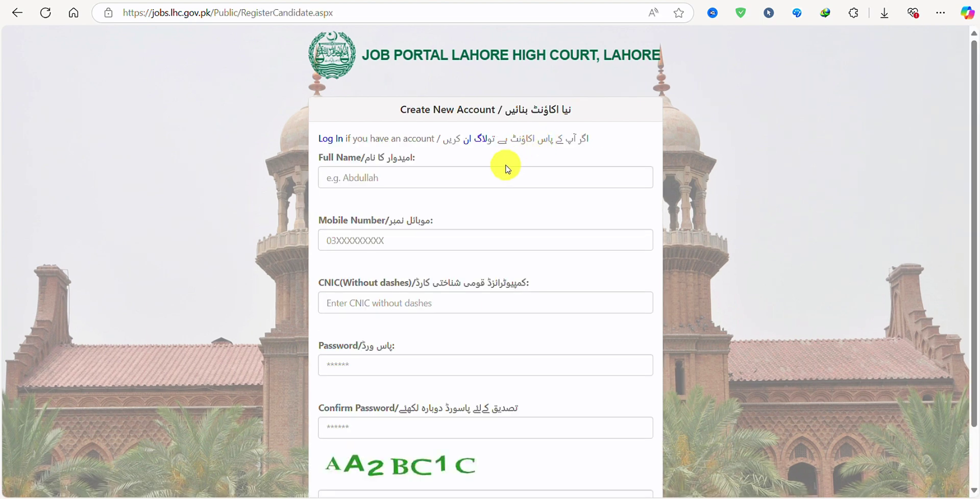
{"action": "scroll", "coordinate": [506, 169], "scroll_direction": "down", "scroll_amount": 1}
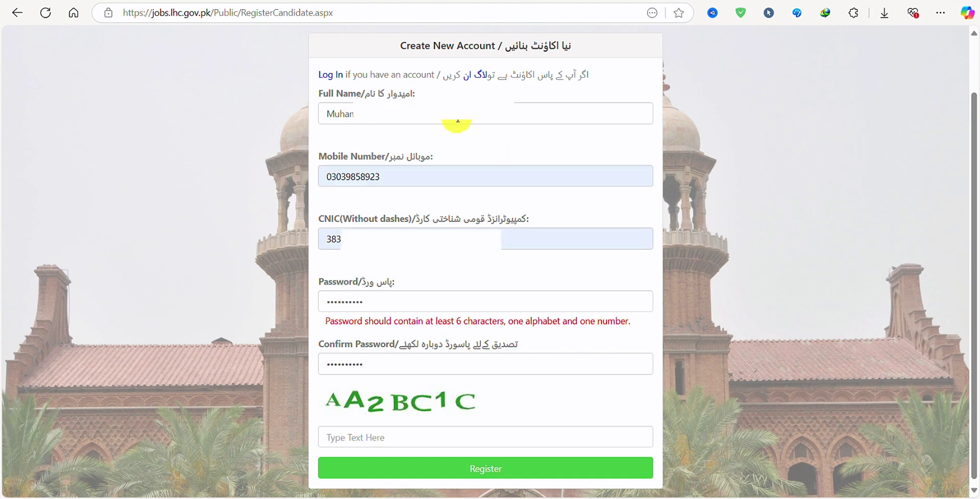
{"action": "left_click_drag", "start_coordinate": [432, 111], "coordinate": [334, 114]}
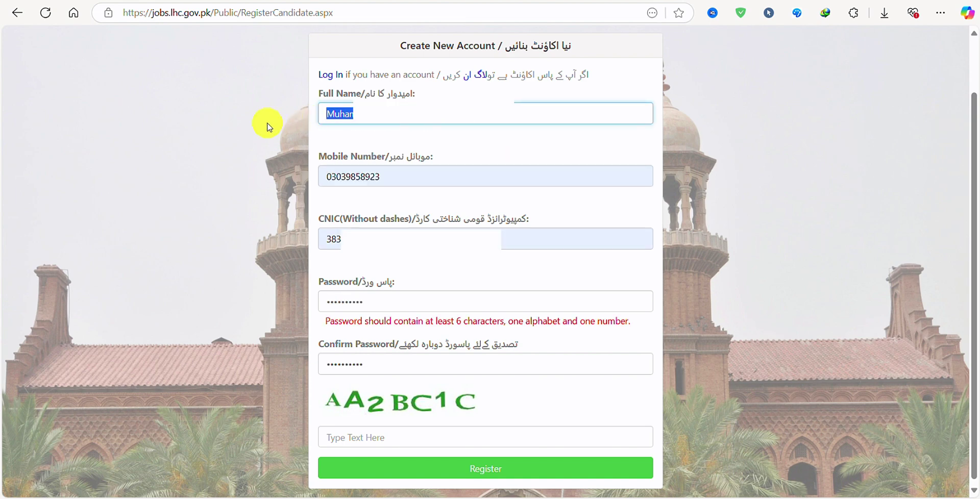
{"action": "left_click_drag", "start_coordinate": [385, 176], "coordinate": [287, 177]}
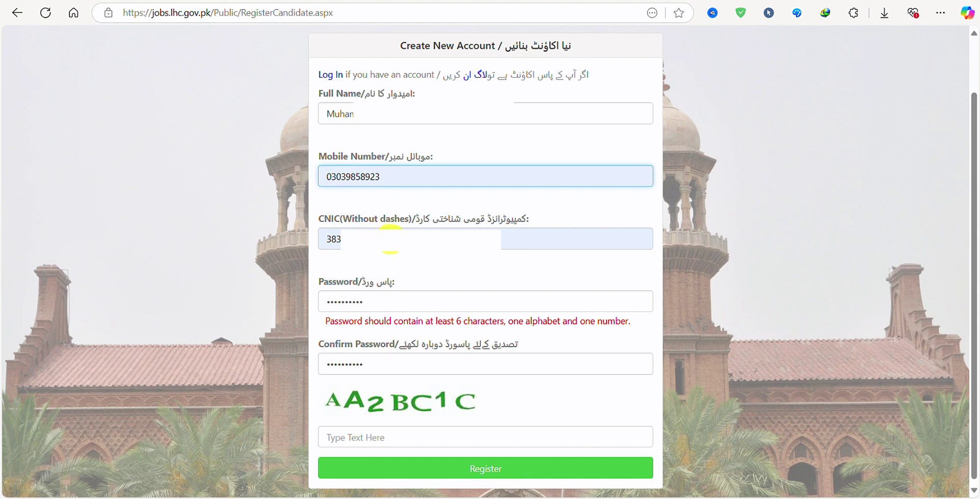
{"action": "left_click_drag", "start_coordinate": [381, 241], "coordinate": [310, 248]}
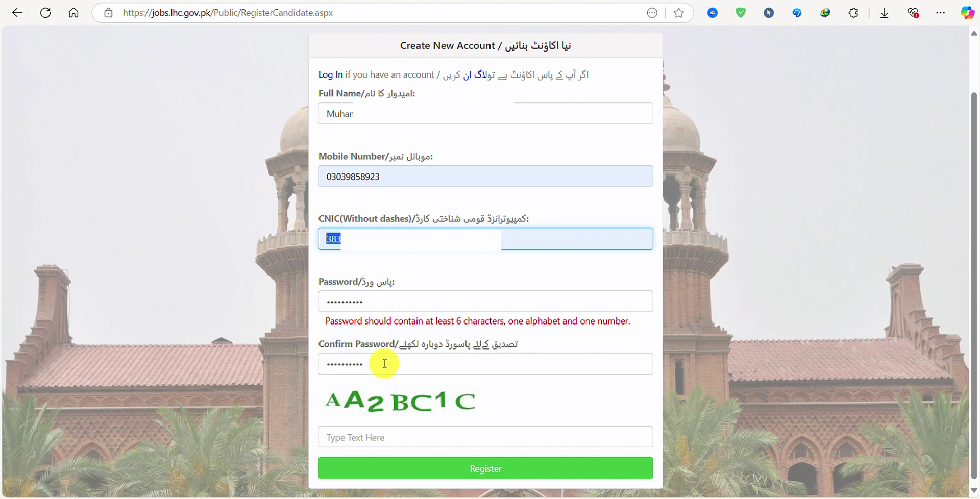
{"action": "left_click", "coordinate": [384, 438]}
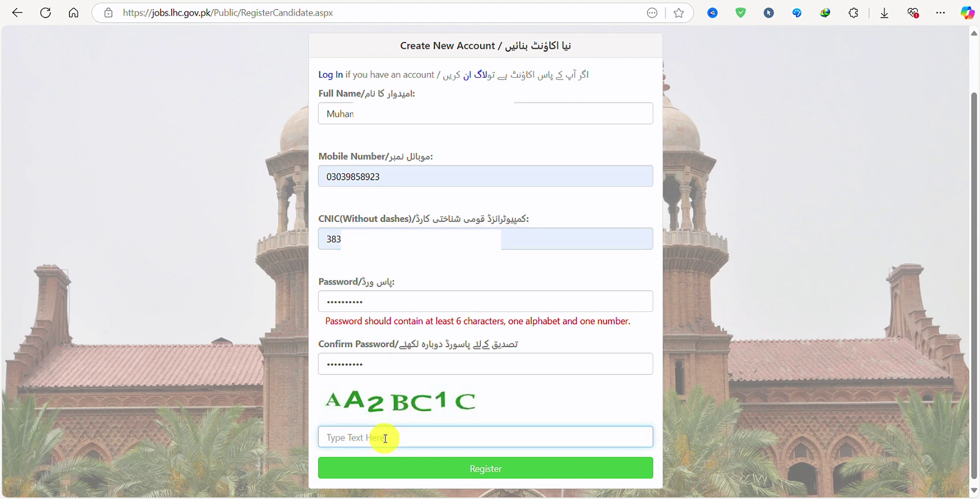
{"action": "type", "text": "AA2BC1C"}
Step: Submit the registration and review the listed posts, Driver NG-238 and Office Attendant NG-252
{"action": "left_click", "coordinate": [493, 469]}
{"action": "scroll", "coordinate": [442, 249], "scroll_direction": "down", "scroll_amount": 1}
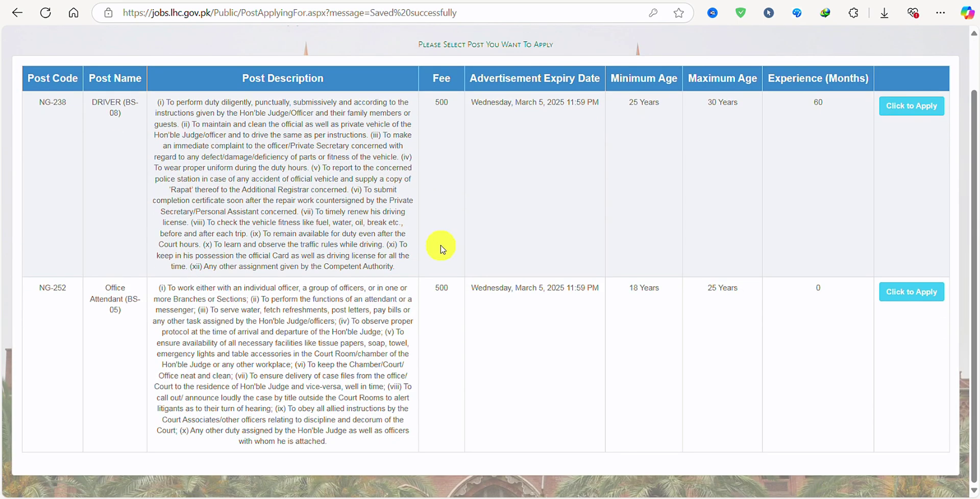
{"action": "scroll", "coordinate": [367, 297], "scroll_direction": "up", "scroll_amount": 1}
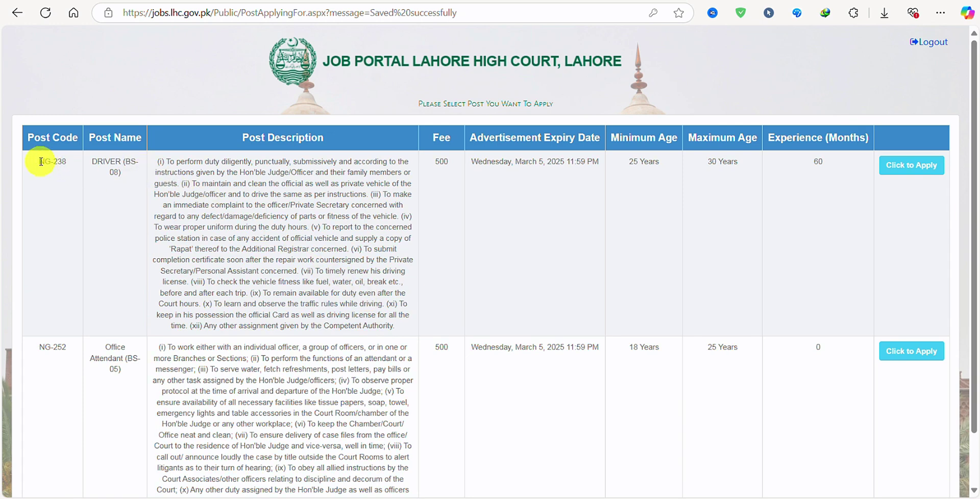
{"action": "left_click_drag", "start_coordinate": [38, 162], "coordinate": [77, 161]}
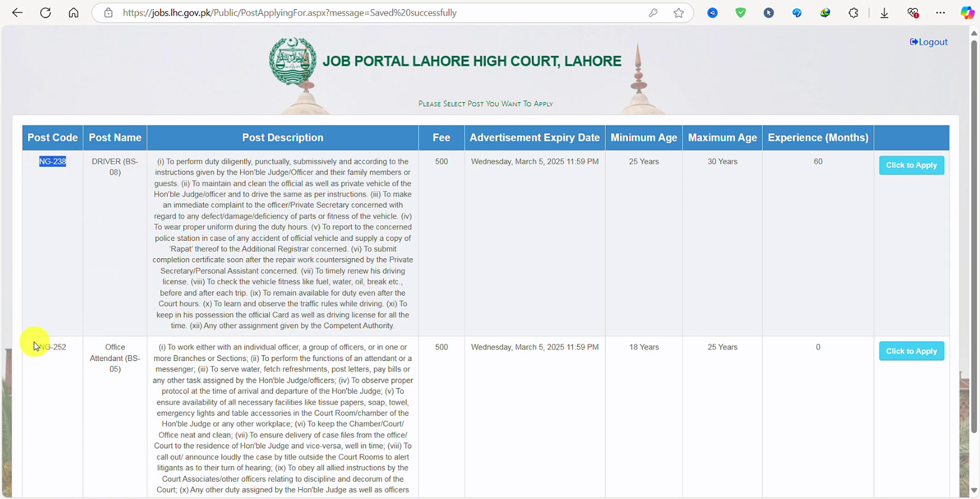
{"action": "left_click_drag", "start_coordinate": [35, 347], "coordinate": [72, 347]}
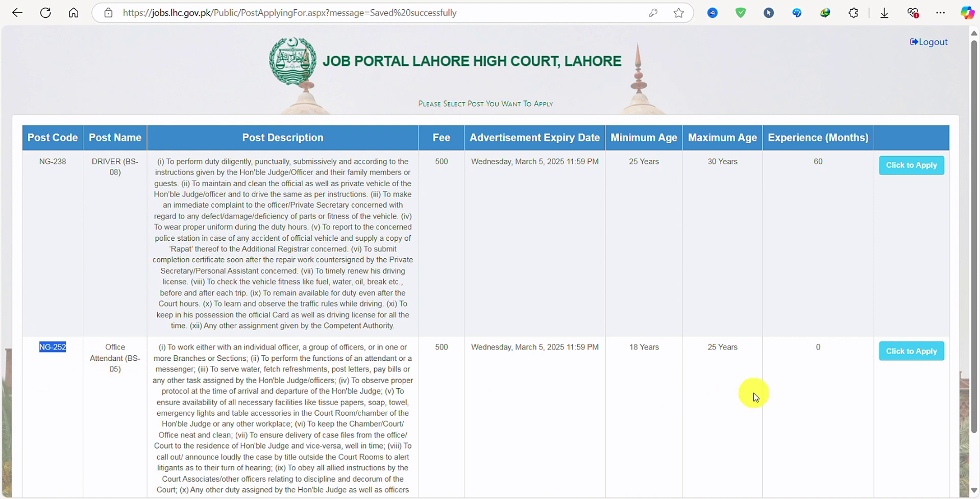
Step: Apply for Office Attendant NG-252 on open merit, accepting the post instructions
{"action": "left_click", "coordinate": [909, 360]}
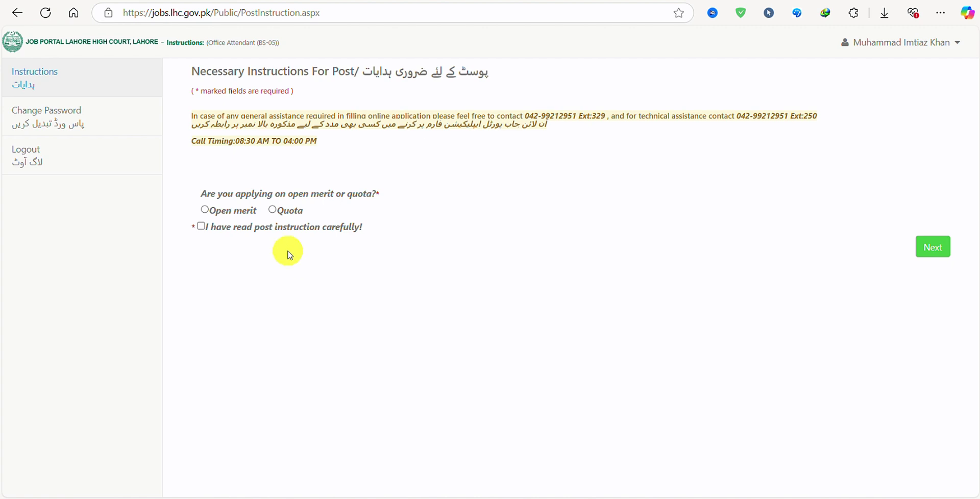
{"action": "left_click", "coordinate": [204, 211]}
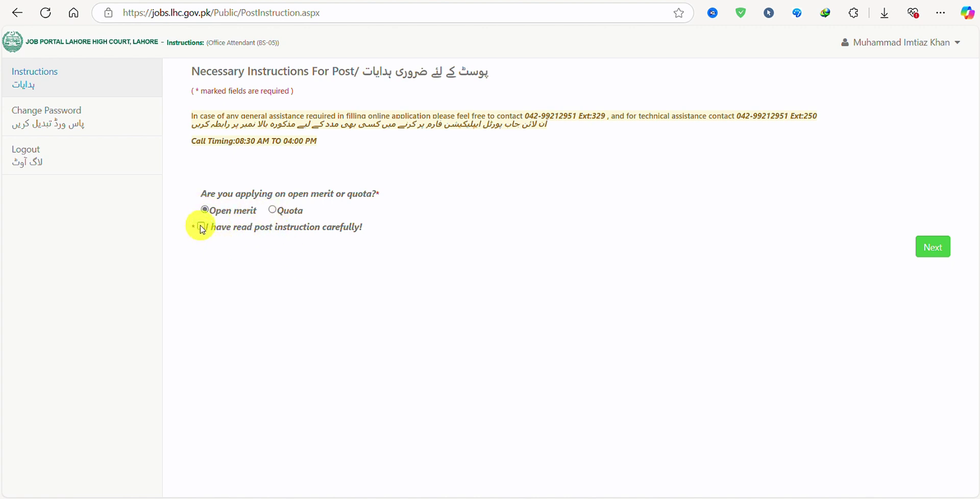
{"action": "left_click", "coordinate": [202, 228]}
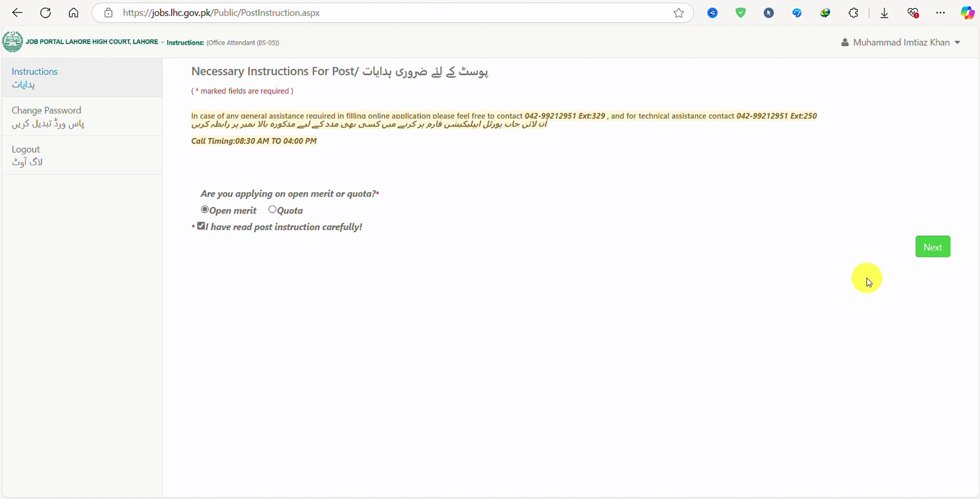
{"action": "left_click", "coordinate": [933, 256]}
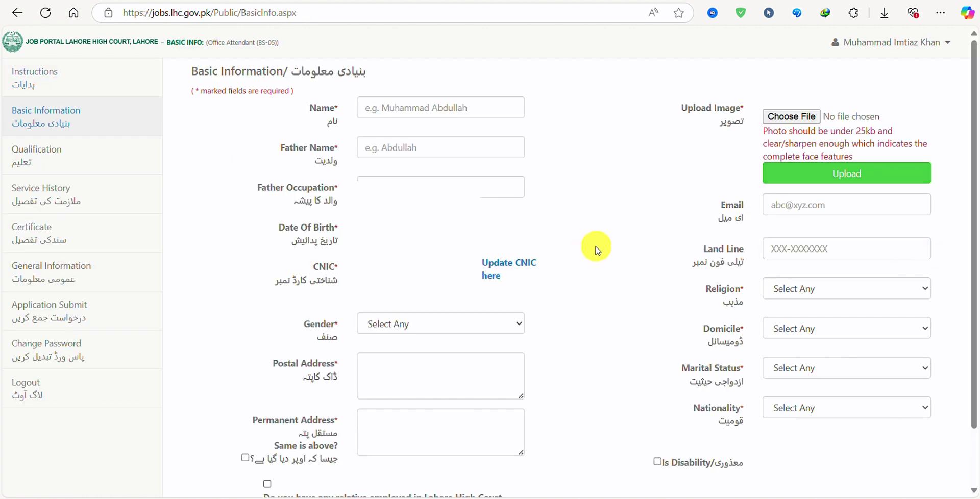
Step: Enter the applicant's and father's names and set father's occupation to 'labor'
{"action": "scroll", "coordinate": [592, 250], "scroll_direction": "down", "scroll_amount": 1}
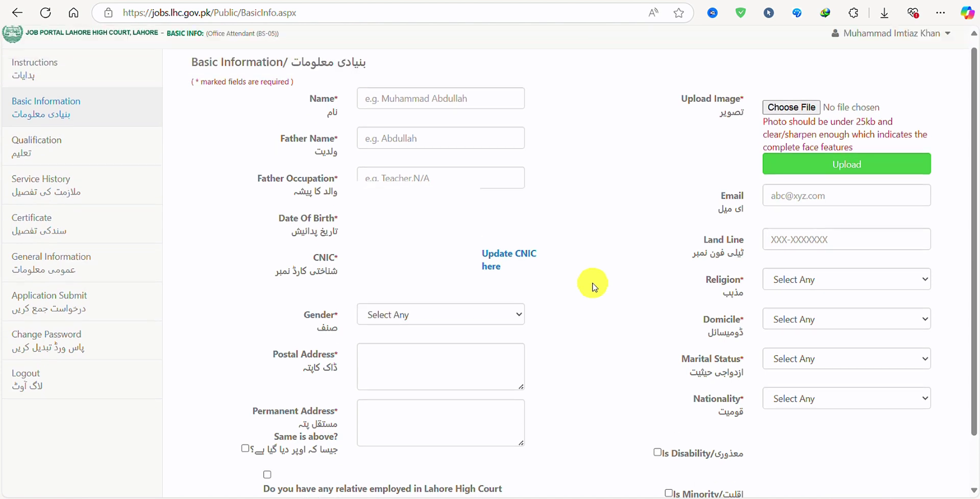
{"action": "key", "text": "ctrl+minus"}
{"action": "key", "text": "ctrl+minus"}
{"action": "left_click", "coordinate": [391, 90]}
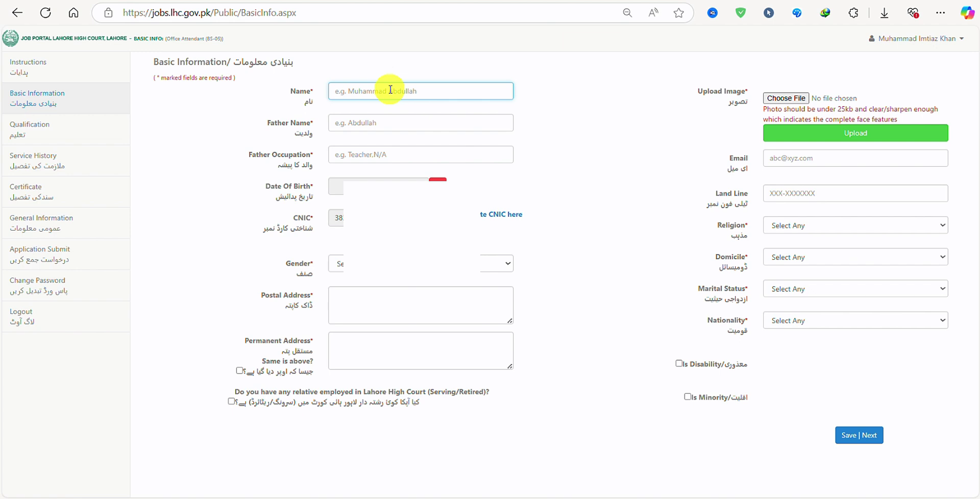
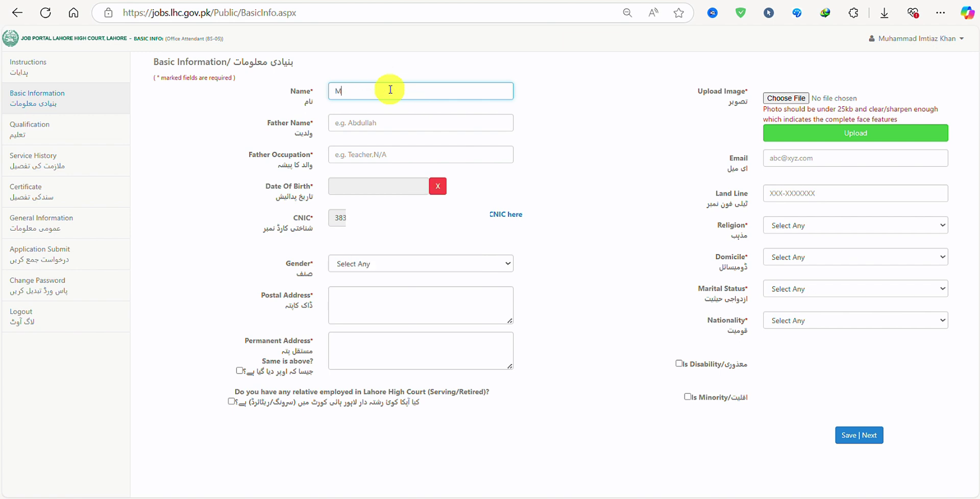
{"action": "key", "text": "Tab"}
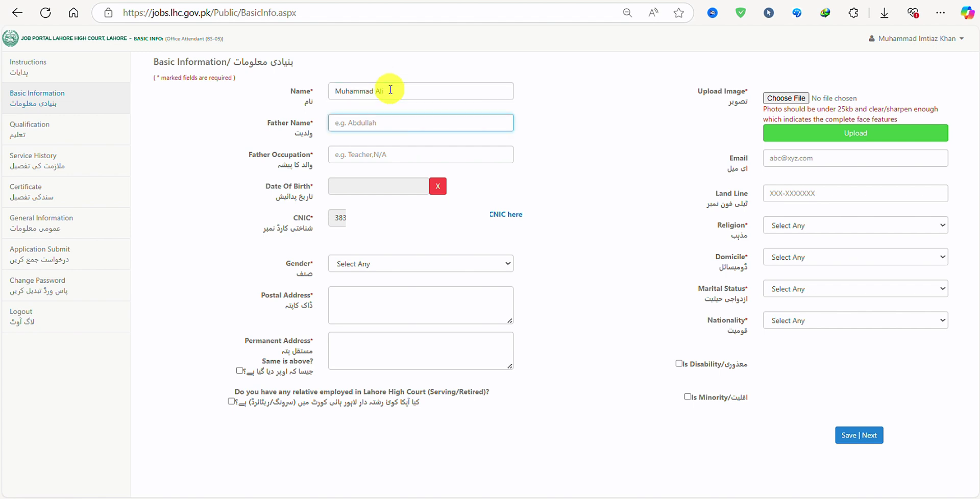
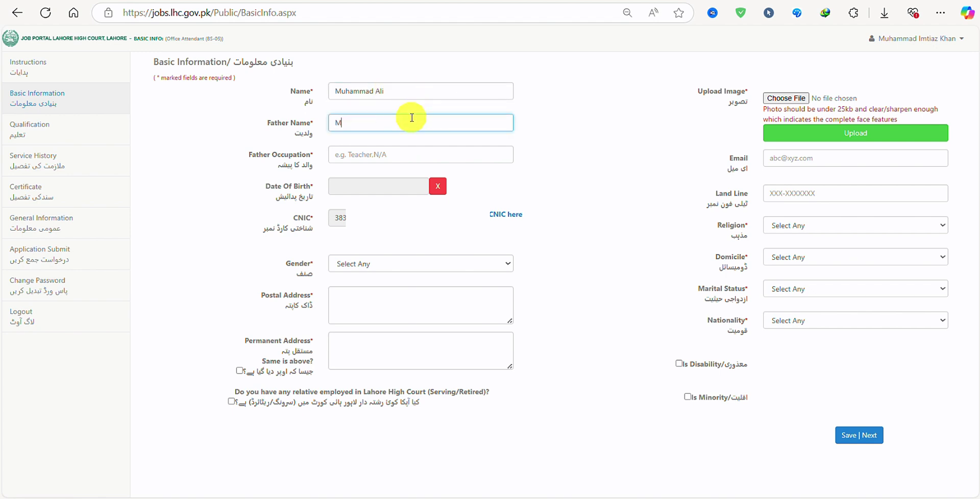
{"action": "key", "text": "Tab"}
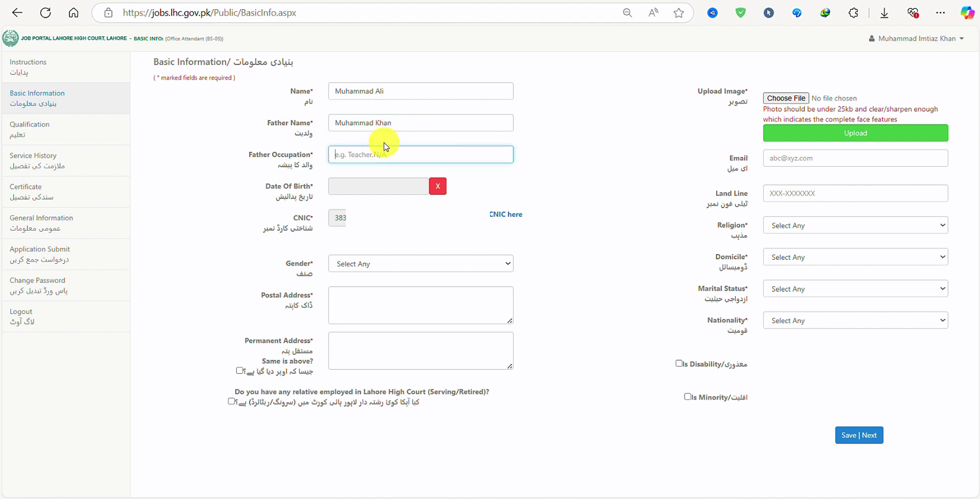
{"action": "type", "text": "labour"}
{"action": "right_click", "coordinate": [342, 155]}
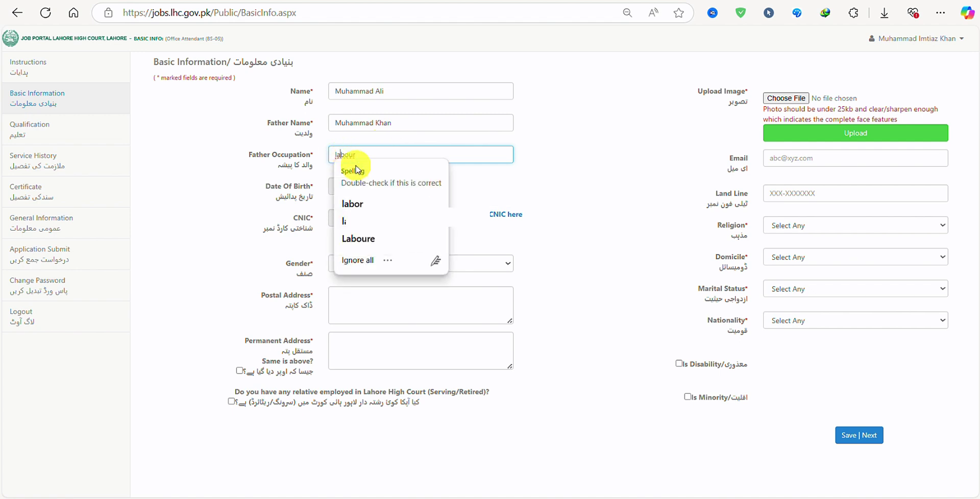
{"action": "left_click", "coordinate": [352, 201]}
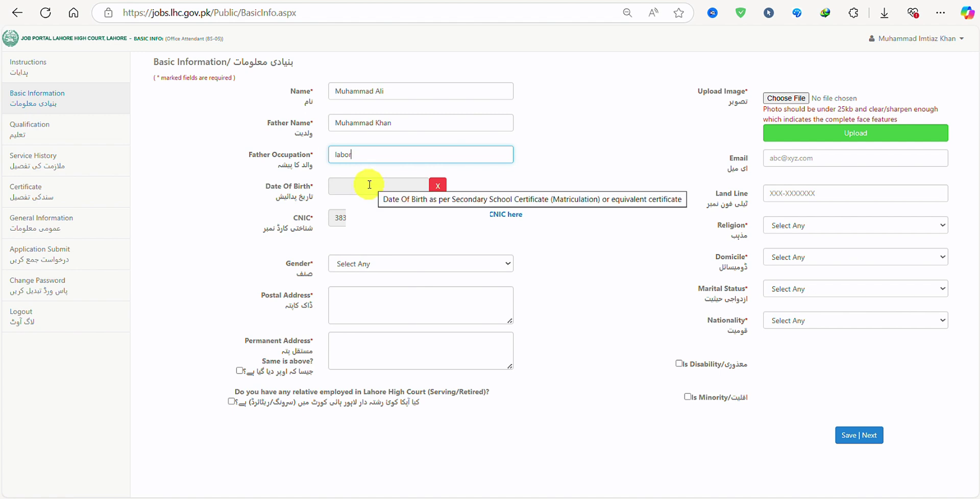
{"action": "left_click", "coordinate": [369, 185]}
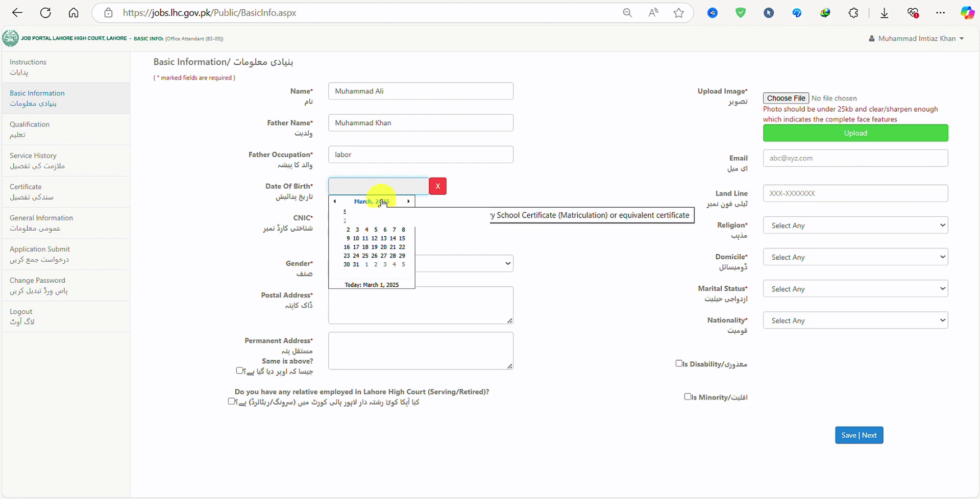
{"action": "left_click", "coordinate": [382, 201]}
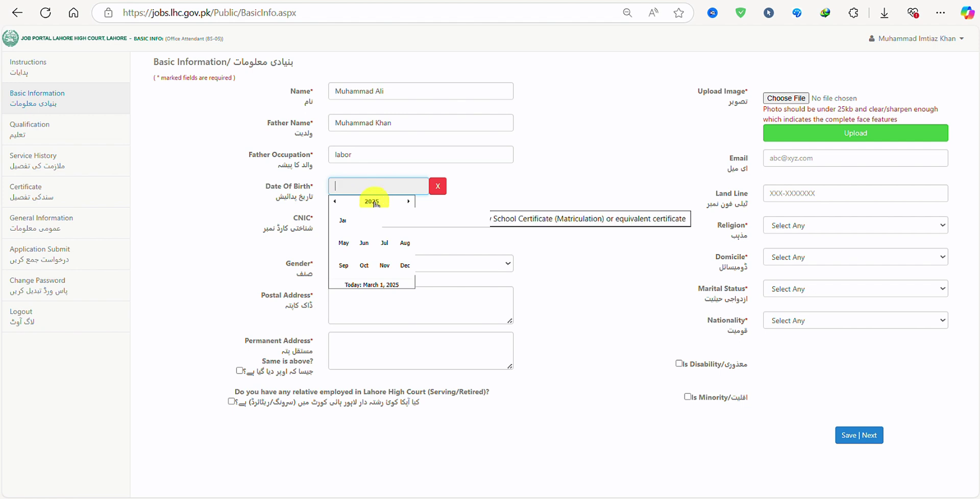
{"action": "left_click", "coordinate": [372, 202]}
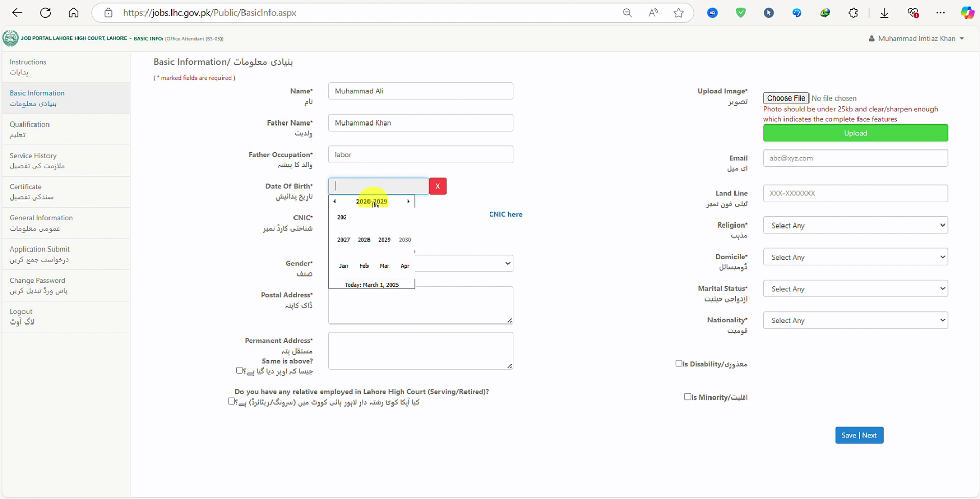
{"action": "left_click", "coordinate": [335, 203]}
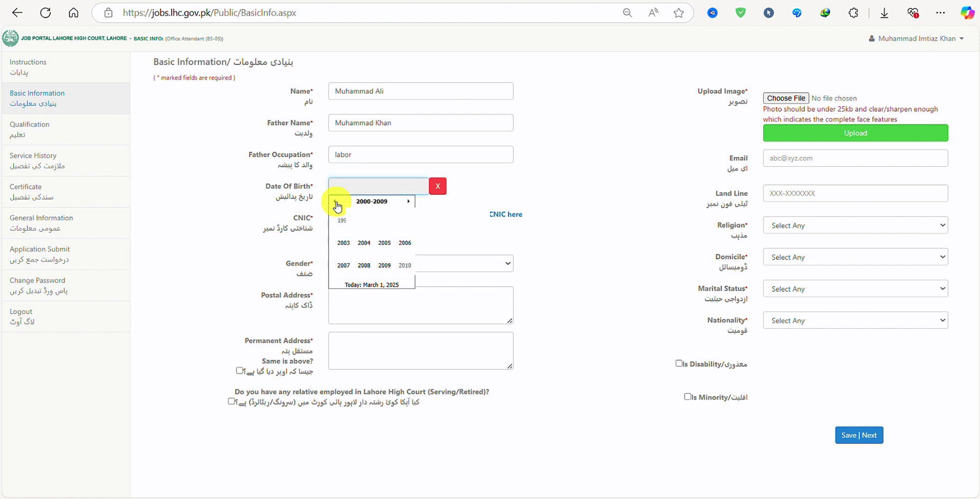
{"action": "left_click", "coordinate": [336, 203]}
{"action": "left_click", "coordinate": [385, 223]}
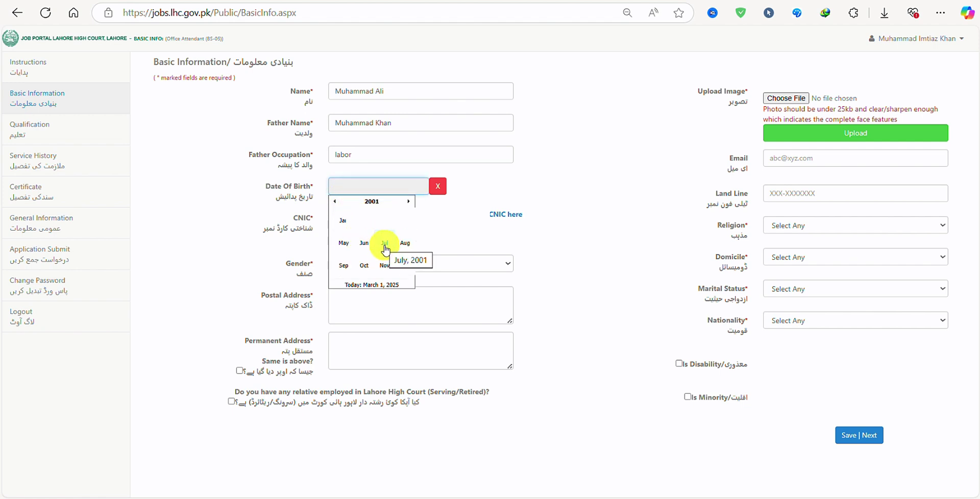
{"action": "left_click", "coordinate": [366, 264]}
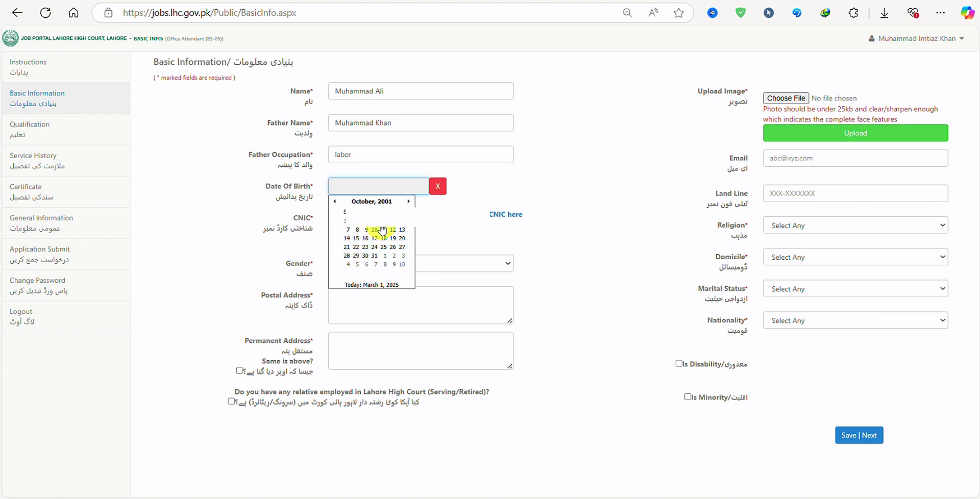
{"action": "left_click", "coordinate": [395, 226]}
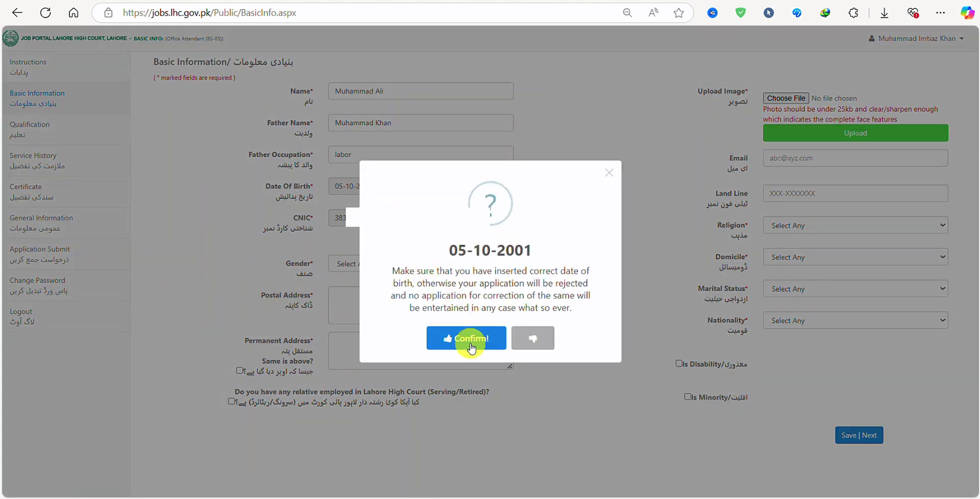
{"action": "left_click", "coordinate": [465, 339]}
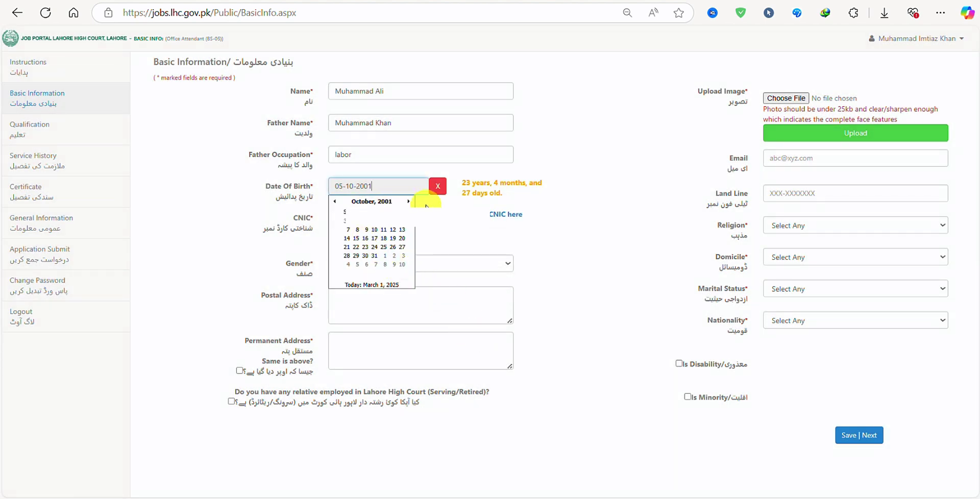
{"action": "left_click", "coordinate": [476, 180]}
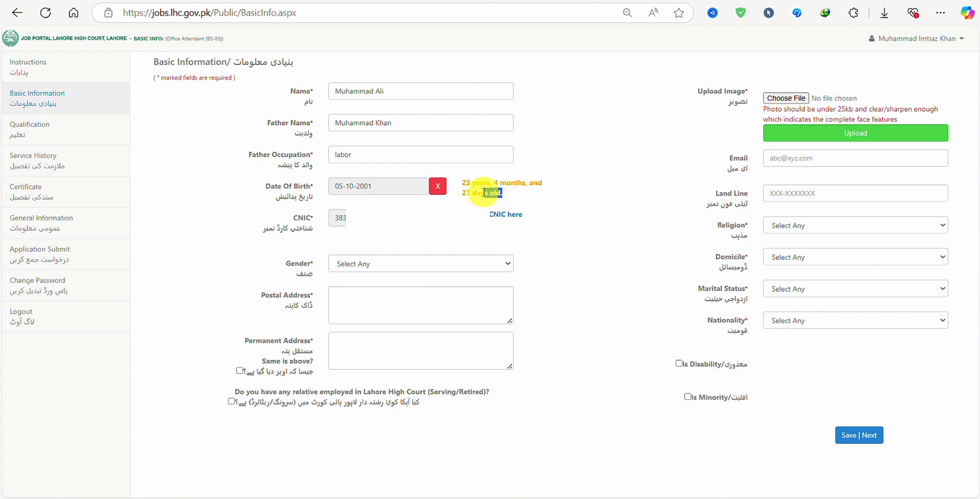
{"action": "left_click_drag", "start_coordinate": [505, 196], "coordinate": [456, 184]}
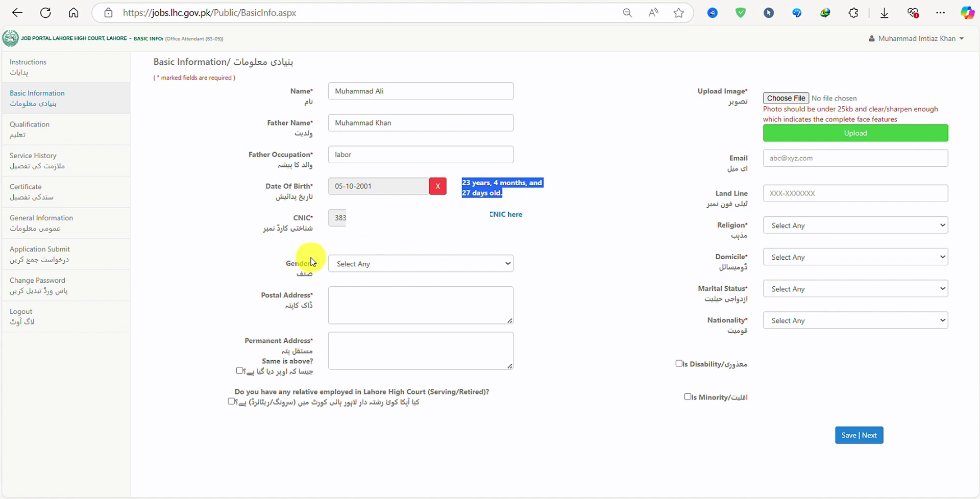
{"action": "left_click", "coordinate": [379, 264]}
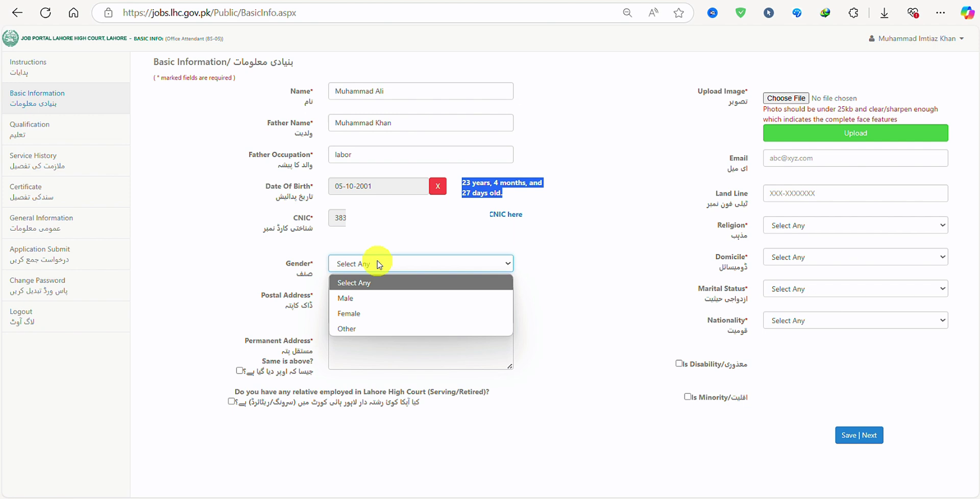
{"action": "left_click", "coordinate": [371, 300]}
Step: Enter the postal address, copy it to permanent address, and leave the relative box unticked
{"action": "left_click", "coordinate": [394, 298]}
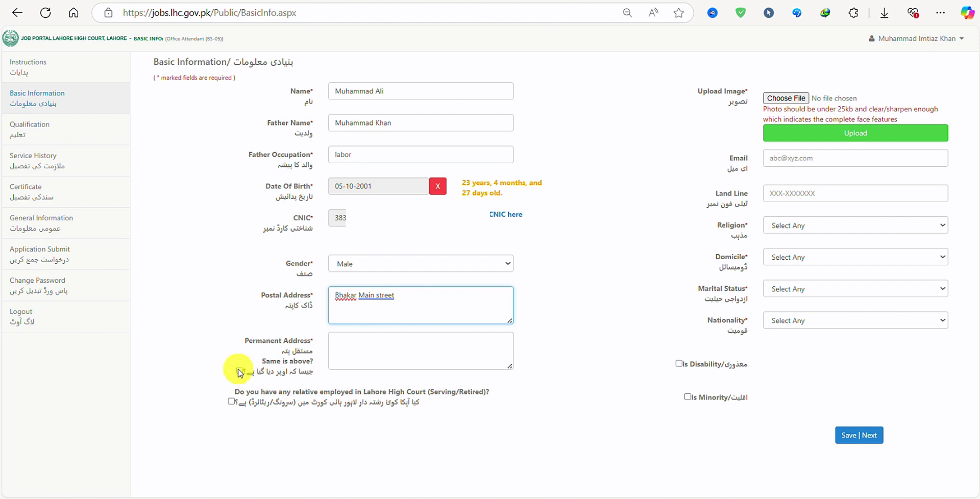
{"action": "left_click", "coordinate": [240, 371]}
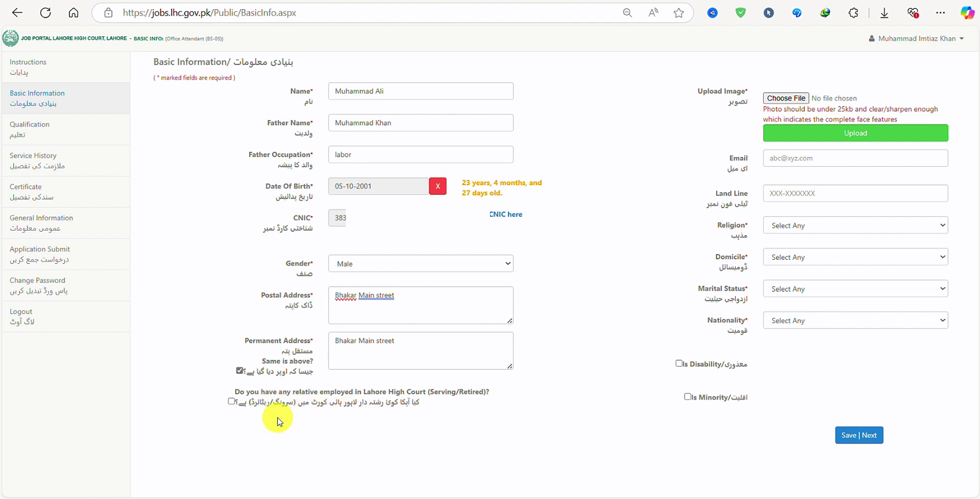
{"action": "left_click", "coordinate": [231, 402]}
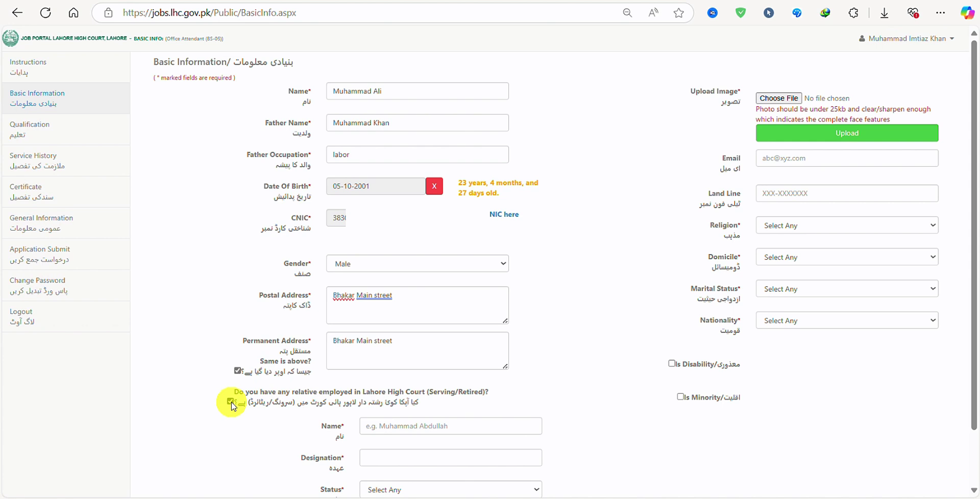
{"action": "left_click", "coordinate": [231, 402]}
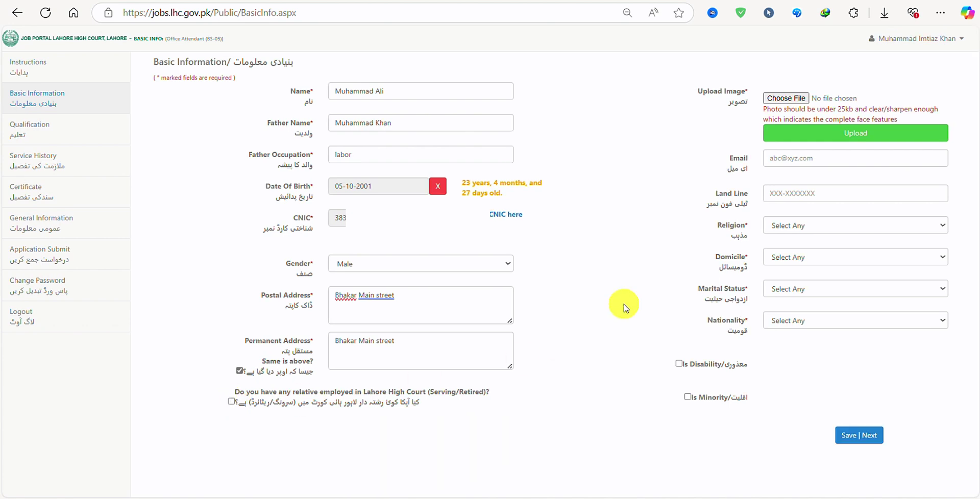
Step: Attach the dark-shirt portrait from Downloads as the upload photo, then open a new tab
{"action": "left_click", "coordinate": [803, 102]}
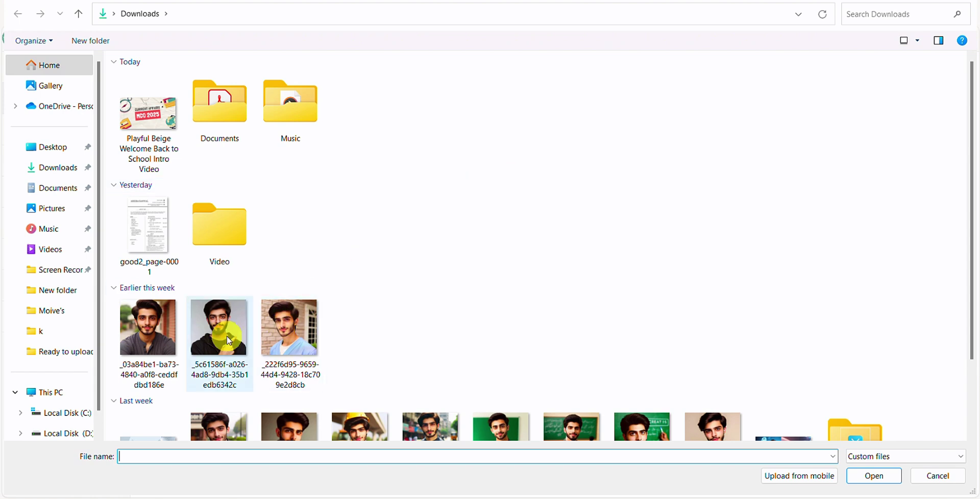
{"action": "left_click", "coordinate": [232, 352]}
{"action": "left_click", "coordinate": [874, 476]}
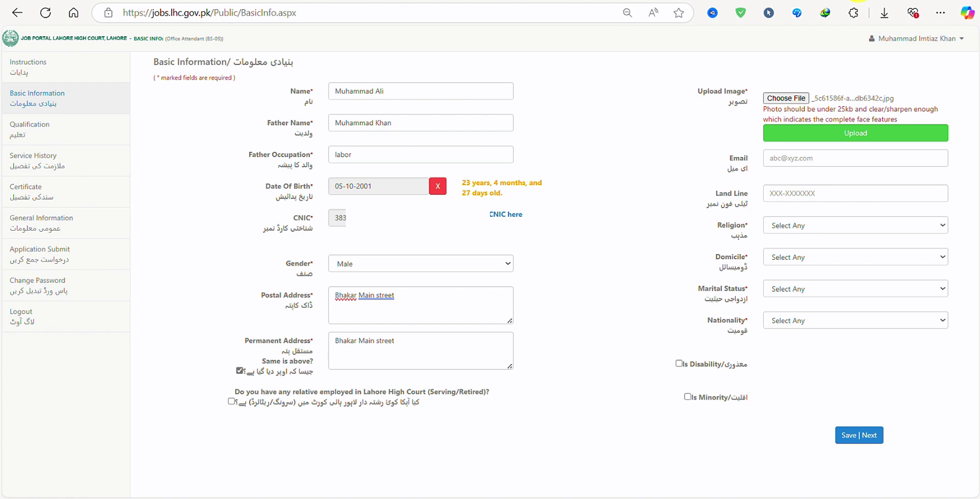
{"action": "key", "text": "ctrl+t"}
Step: Search 'google image resize' and open imageresizer.com
{"action": "type", "text": "goog"}
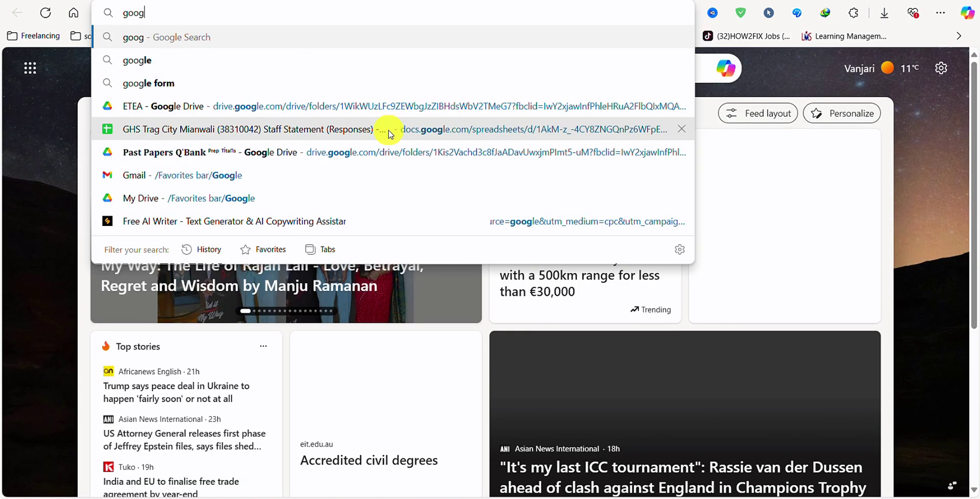
{"action": "type", "text": "le image "}
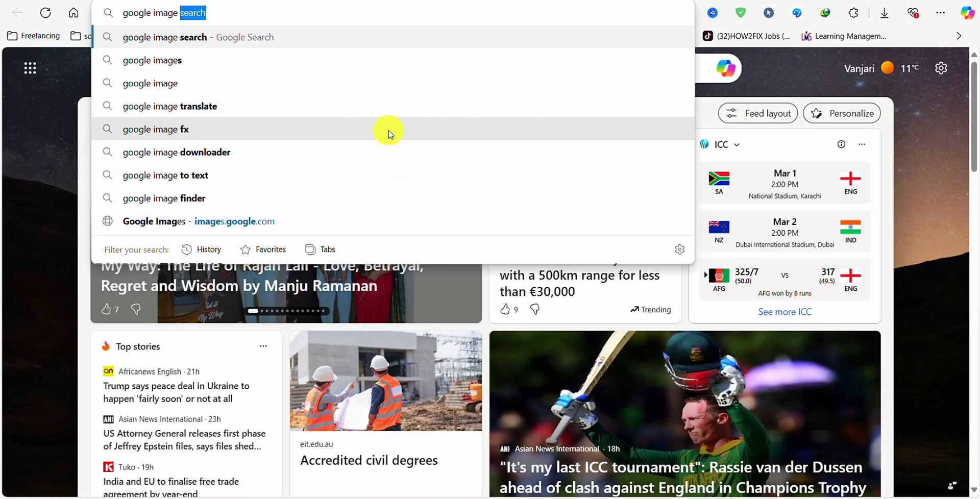
{"action": "type", "text": "resz"}
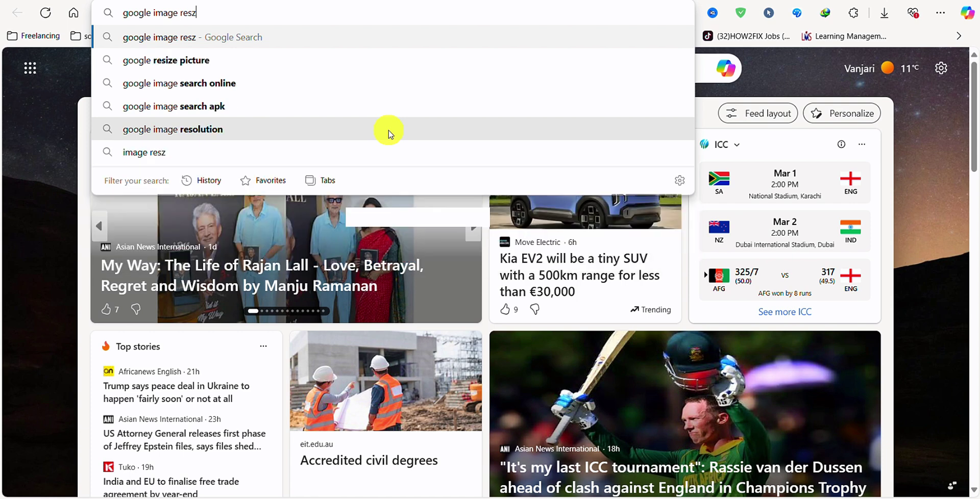
{"action": "key", "text": "Return"}
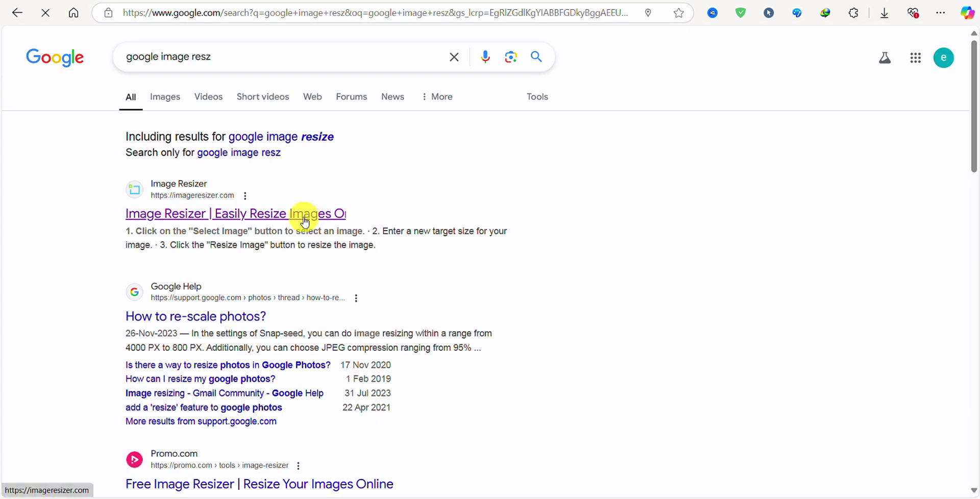
{"action": "left_click", "coordinate": [305, 220]}
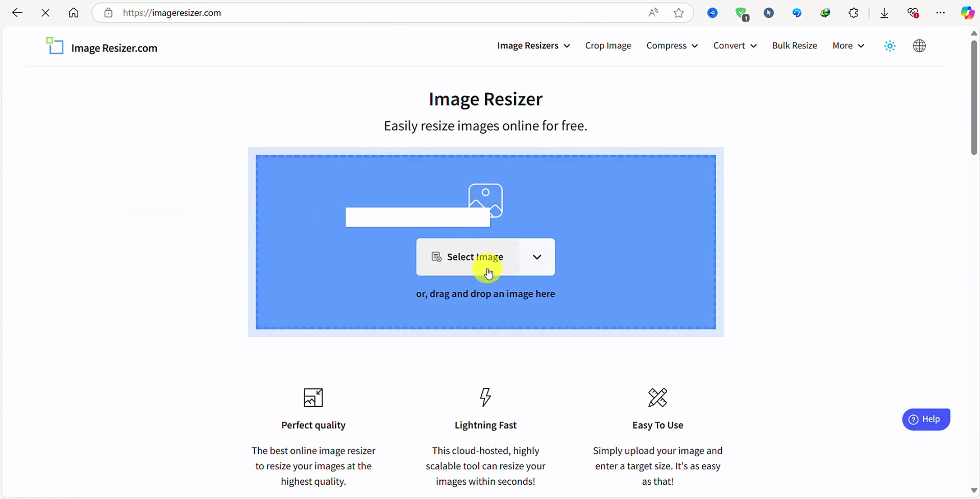
Step: Resize the first portrait photo to a 24 KB target and download the 21.49 KB result
{"action": "left_click", "coordinate": [488, 268]}
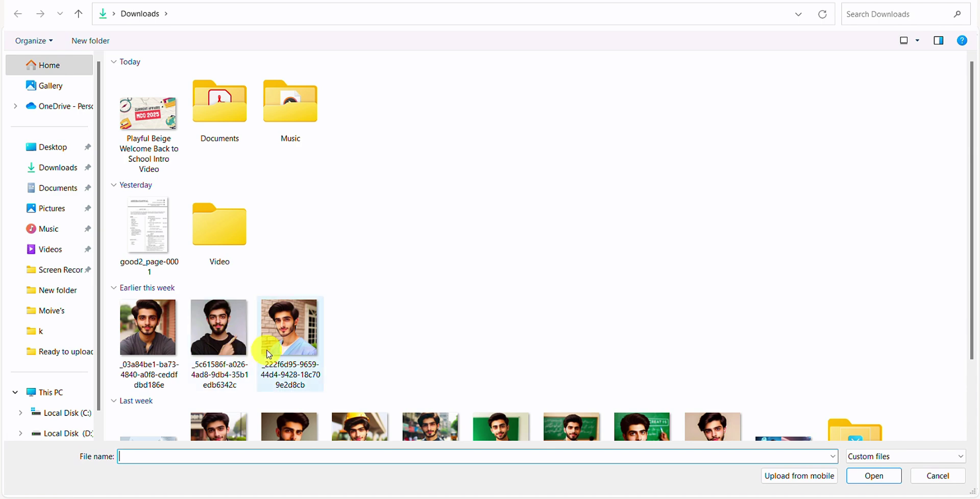
{"action": "left_click", "coordinate": [148, 329]}
{"action": "left_click", "coordinate": [874, 474]}
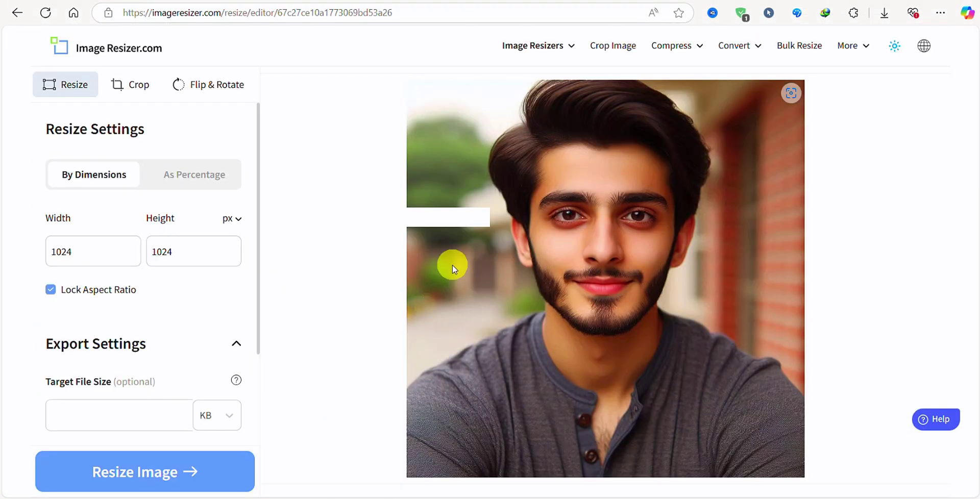
{"action": "left_click", "coordinate": [115, 415]}
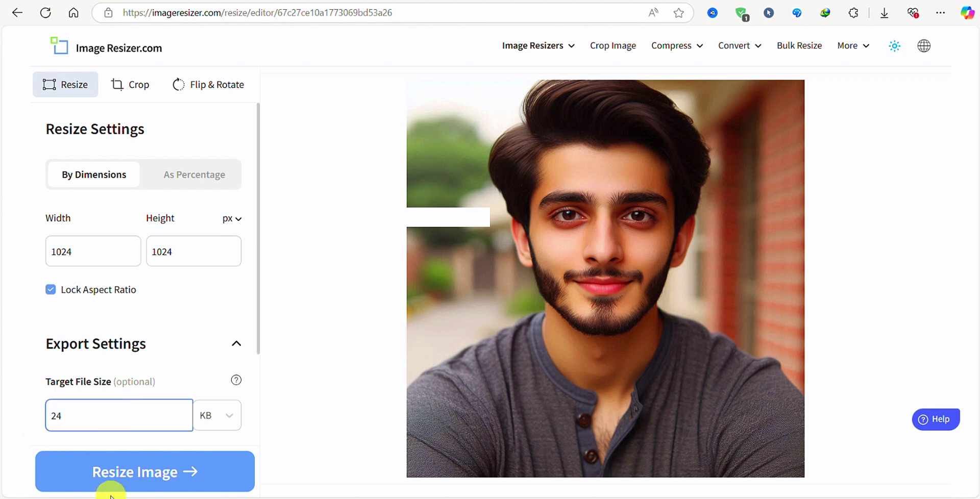
{"action": "left_click", "coordinate": [133, 480]}
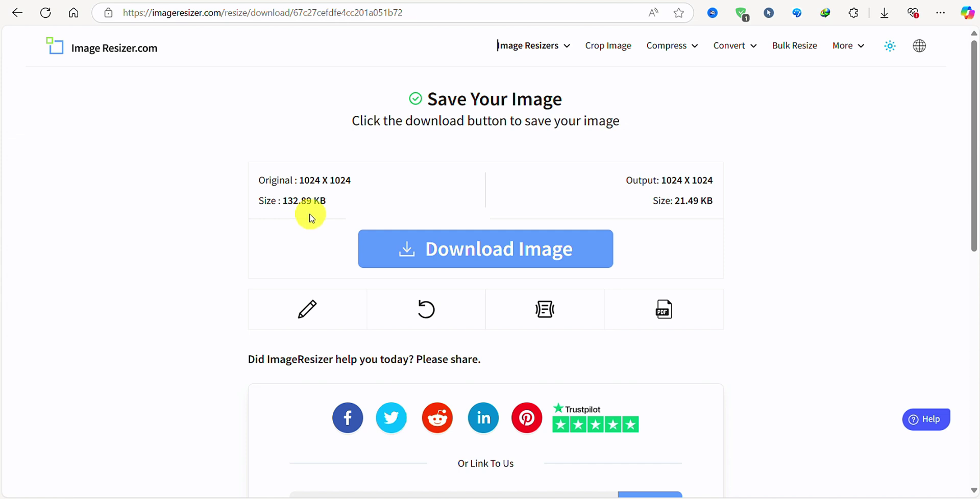
{"action": "left_click", "coordinate": [521, 249]}
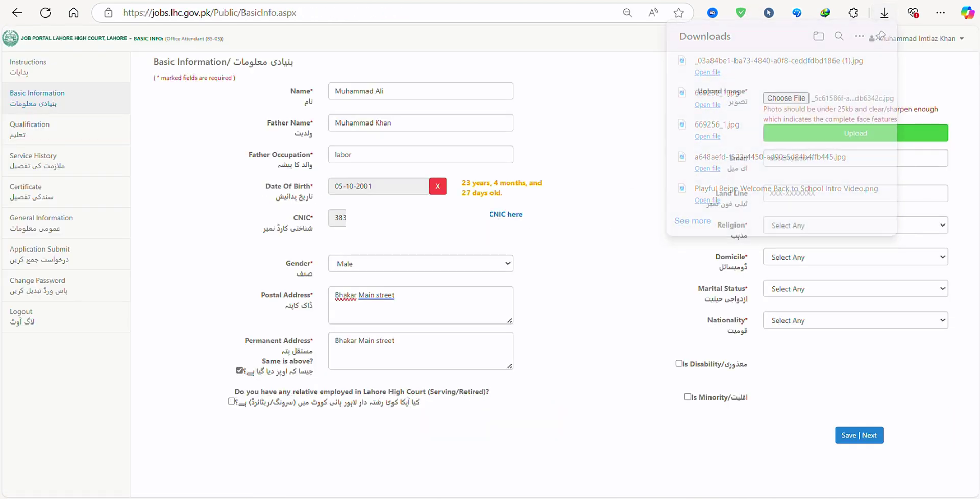
Step: Attach the newly downloaded resized photo to the form's upload field
{"action": "left_click", "coordinate": [786, 98]}
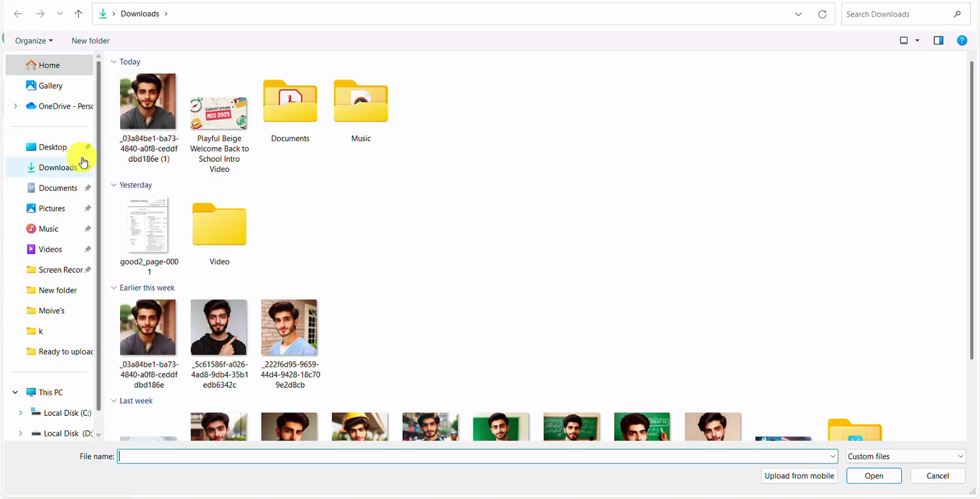
{"action": "left_click", "coordinate": [144, 122]}
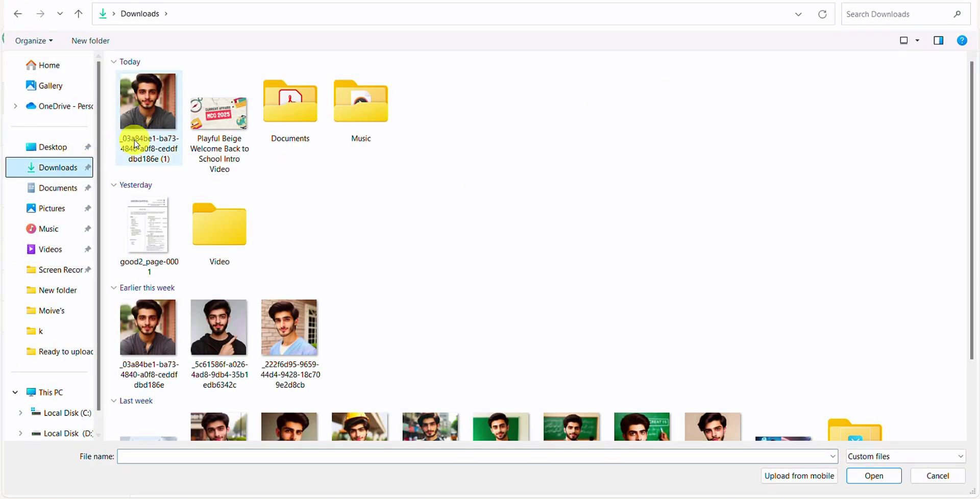
{"action": "left_click", "coordinate": [873, 475]}
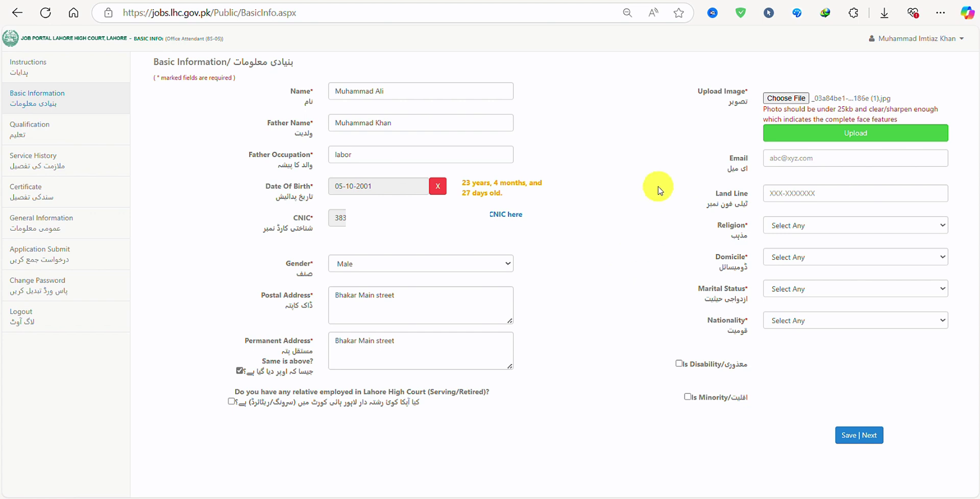
Step: Enter the applicant's Gmail address and move to the Land Line field
{"action": "left_click", "coordinate": [790, 158]}
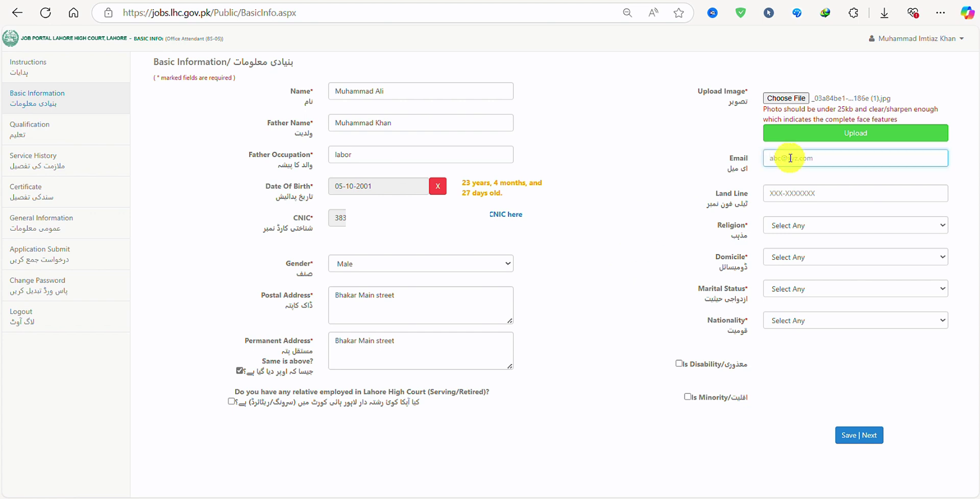
{"action": "left_click", "coordinate": [833, 191]}
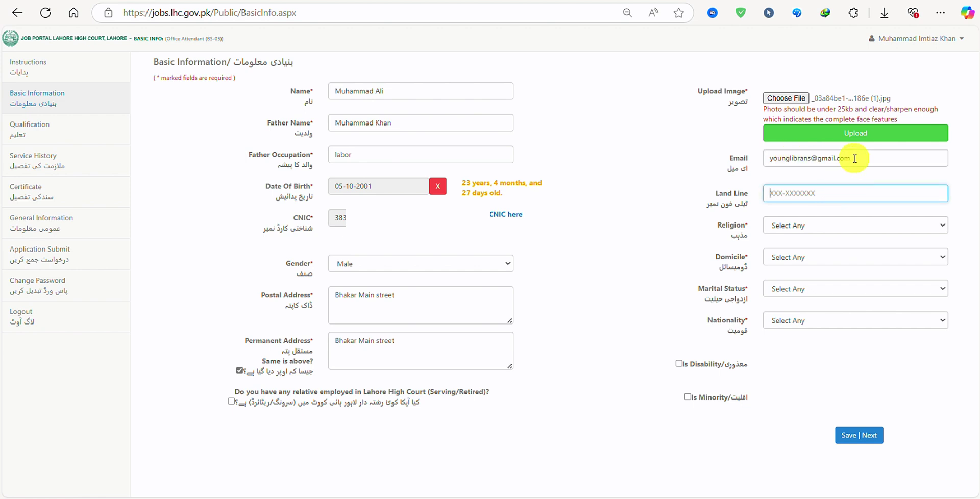
Step: Set religion to Islam, domicile to Bhakkar and marital status to Single
{"action": "left_click", "coordinate": [805, 228]}
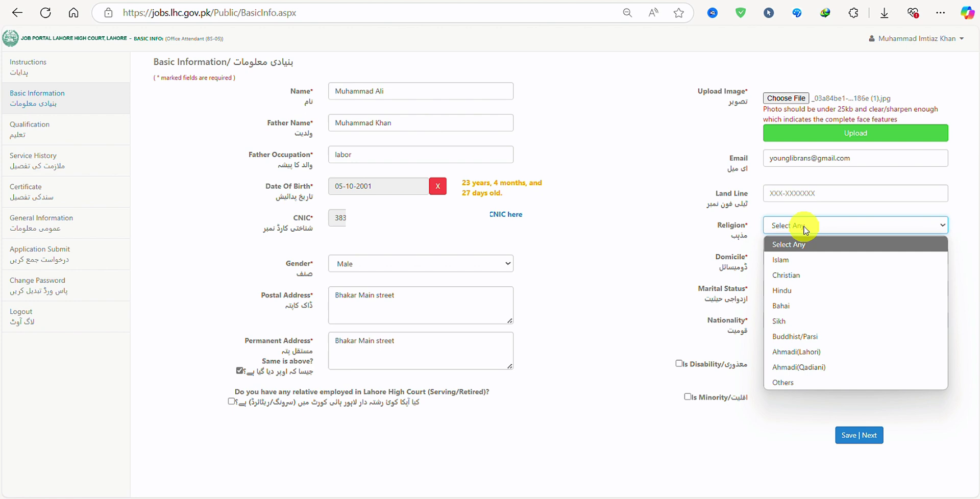
{"action": "left_click", "coordinate": [808, 260]}
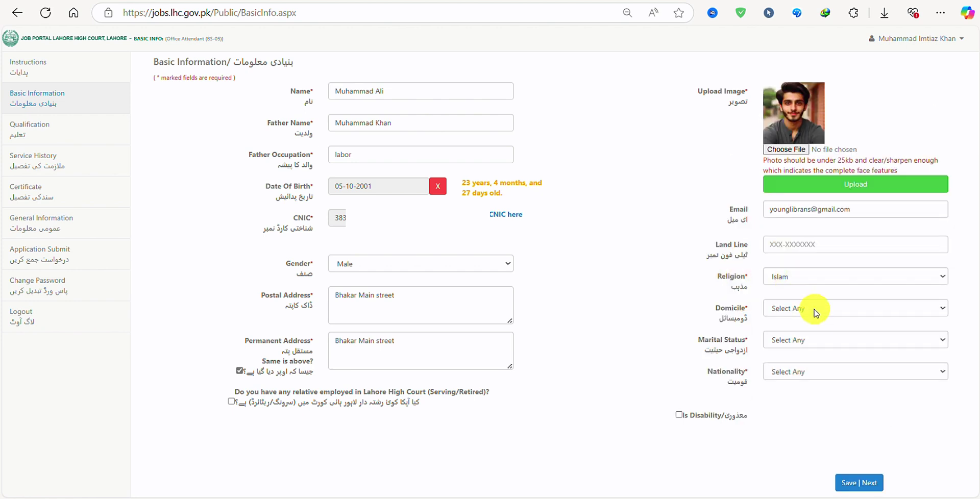
{"action": "left_click", "coordinate": [815, 310]}
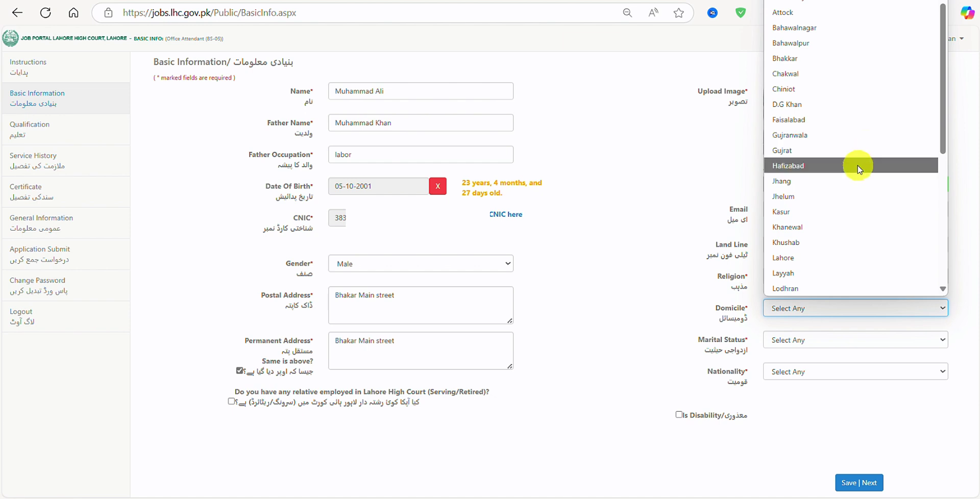
{"action": "left_click", "coordinate": [816, 58]}
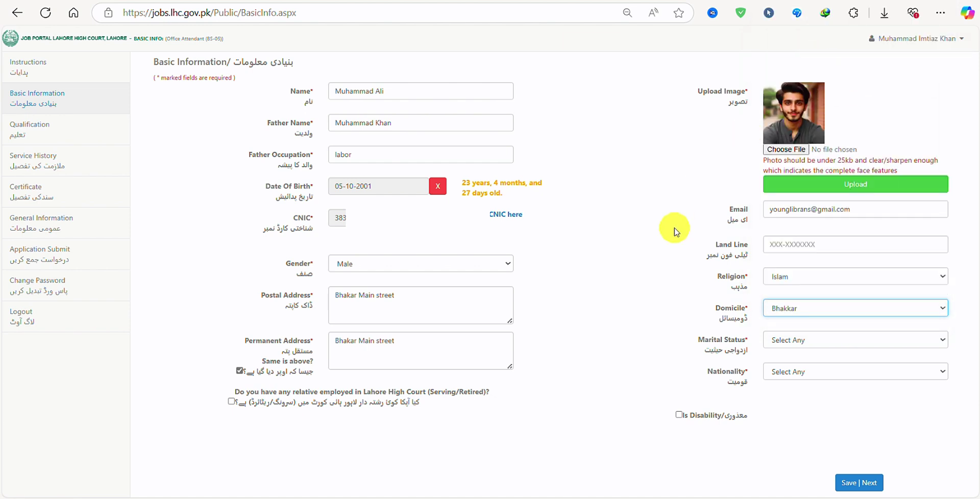
{"action": "left_click", "coordinate": [819, 344]}
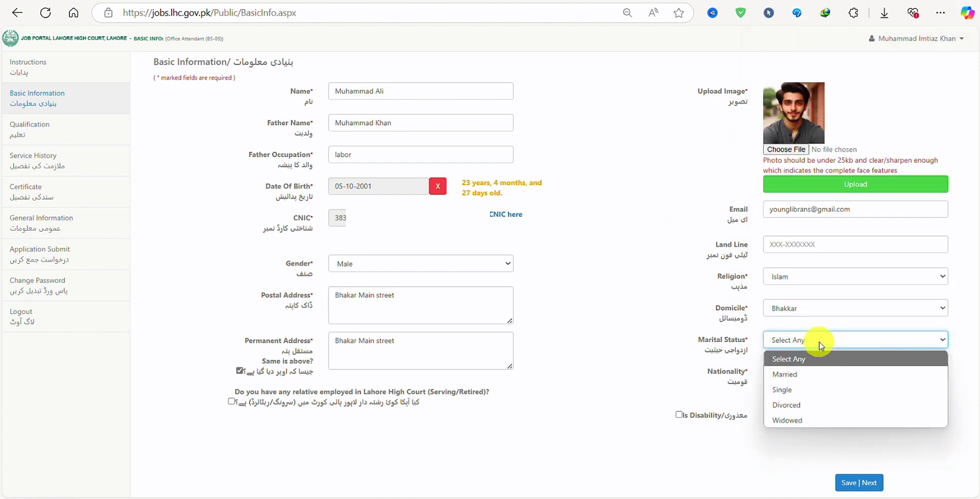
{"action": "left_click", "coordinate": [796, 390]}
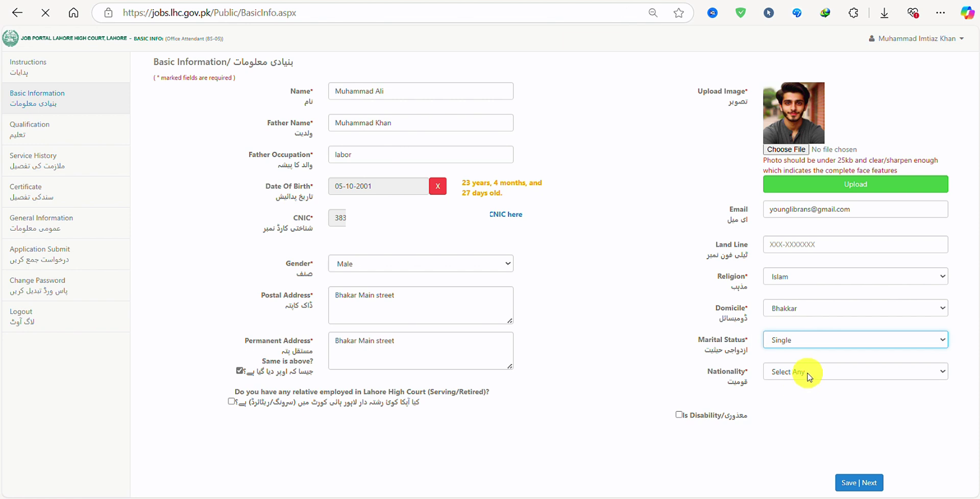
Step: Set nationality to Pakistan, leave disability unmarked, and save the basic information
{"action": "left_click", "coordinate": [807, 377]}
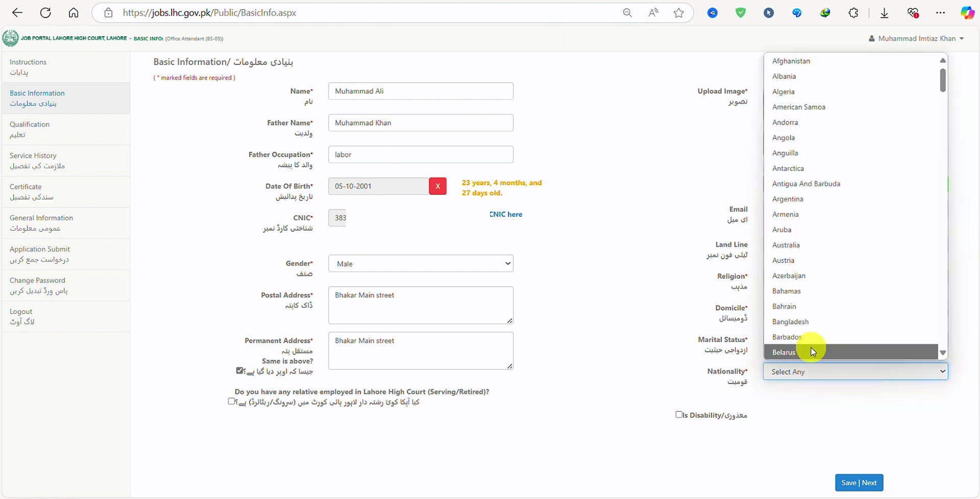
{"action": "key", "text": "p"}
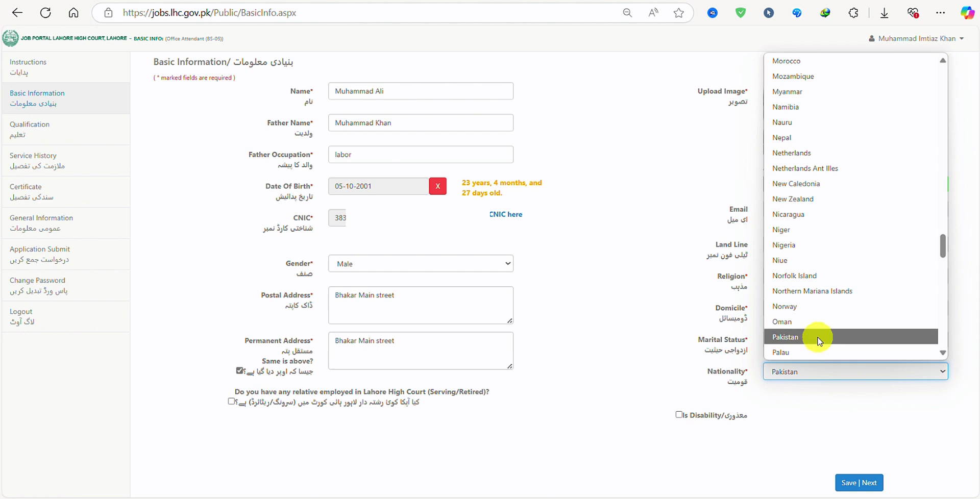
{"action": "left_click", "coordinate": [819, 338]}
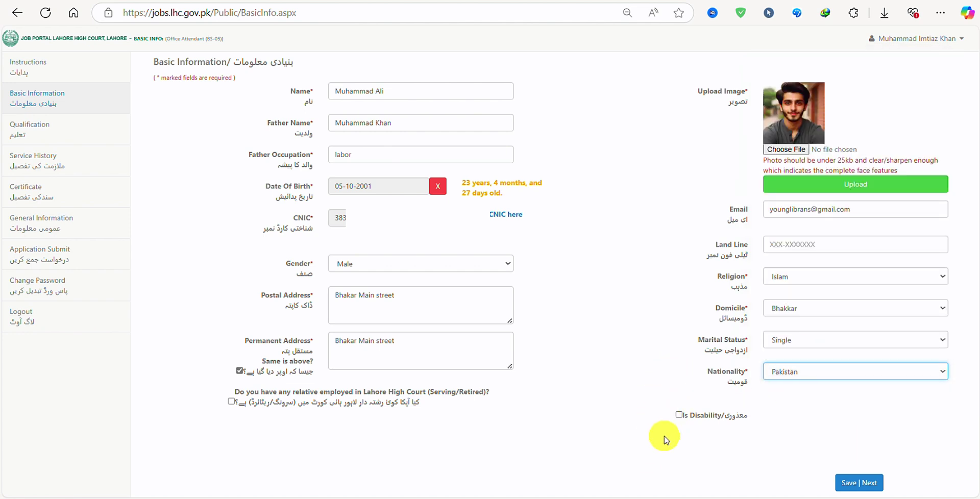
{"action": "left_click", "coordinate": [679, 416]}
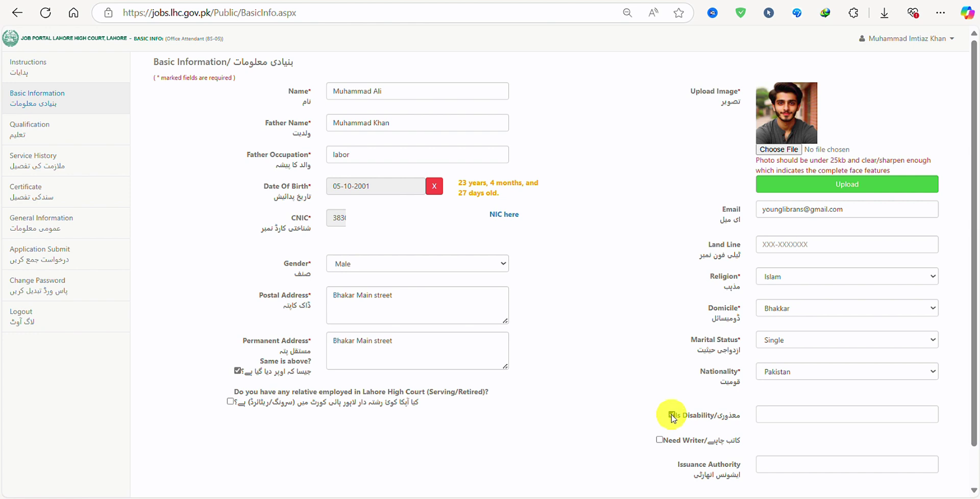
{"action": "left_click", "coordinate": [673, 416]}
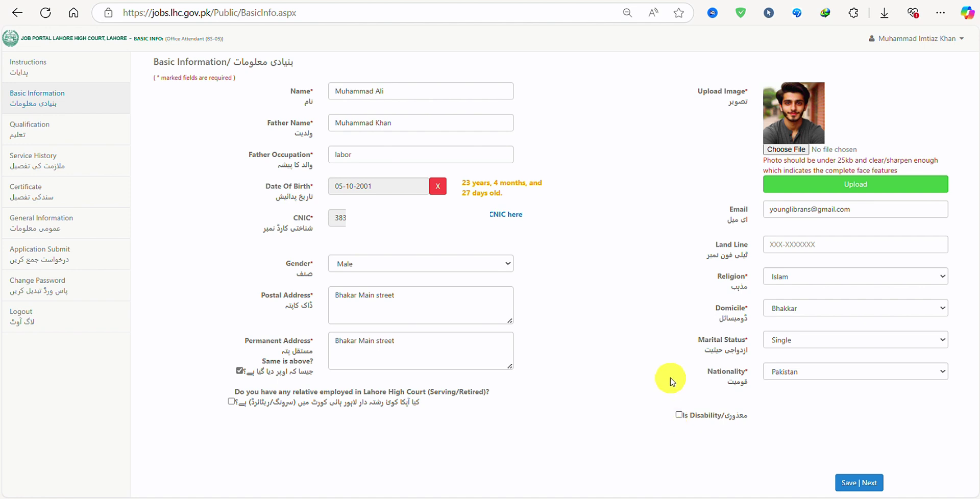
{"action": "left_click", "coordinate": [872, 472]}
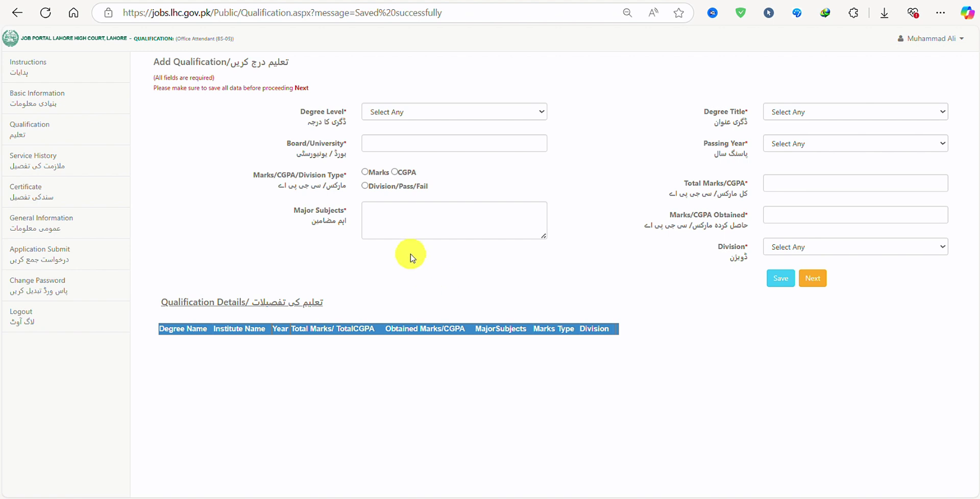
Step: Start a Matric record from BISE Lahore, with the result in marks and passing year 2017
{"action": "left_click", "coordinate": [450, 121]}
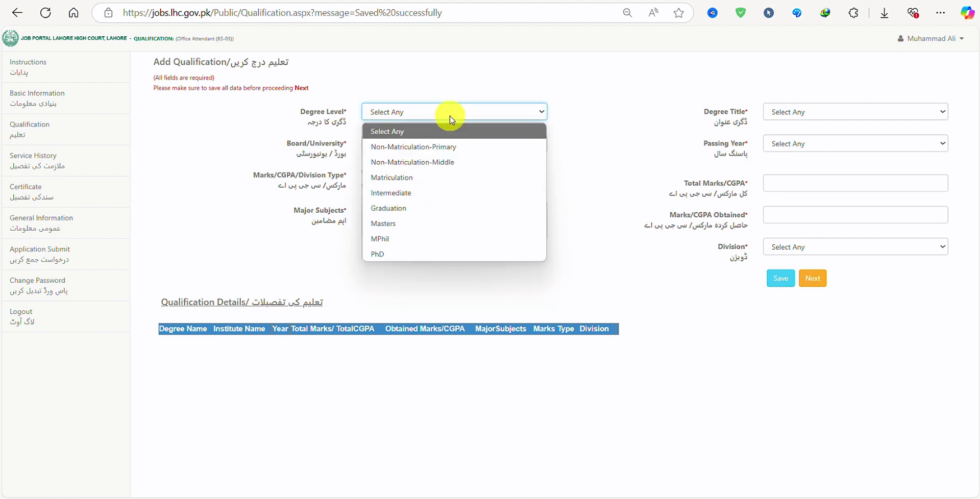
{"action": "left_click", "coordinate": [413, 178]}
{"action": "left_click", "coordinate": [422, 144]}
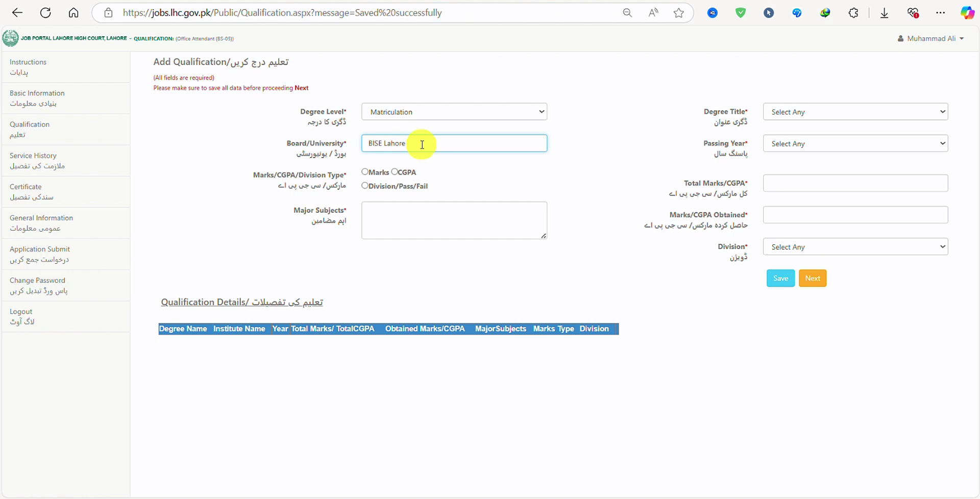
{"action": "left_click", "coordinate": [365, 173]}
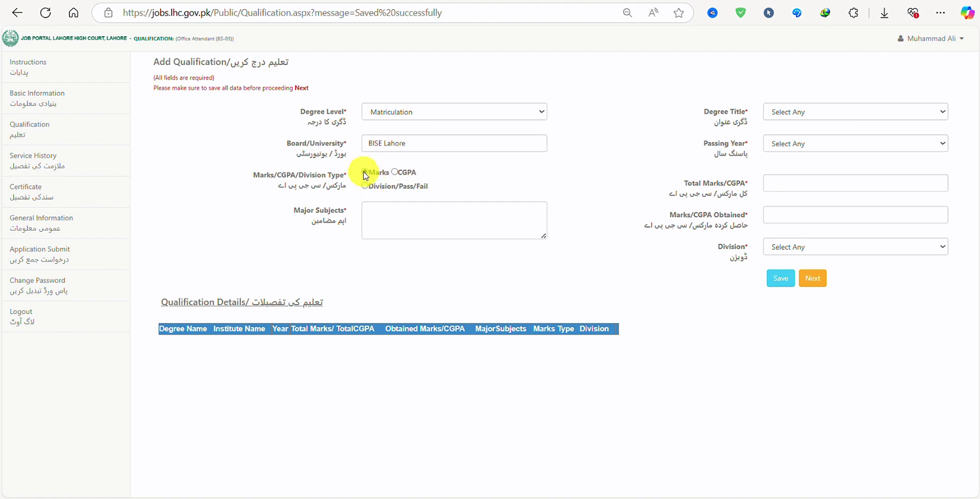
{"action": "left_click", "coordinate": [843, 109]}
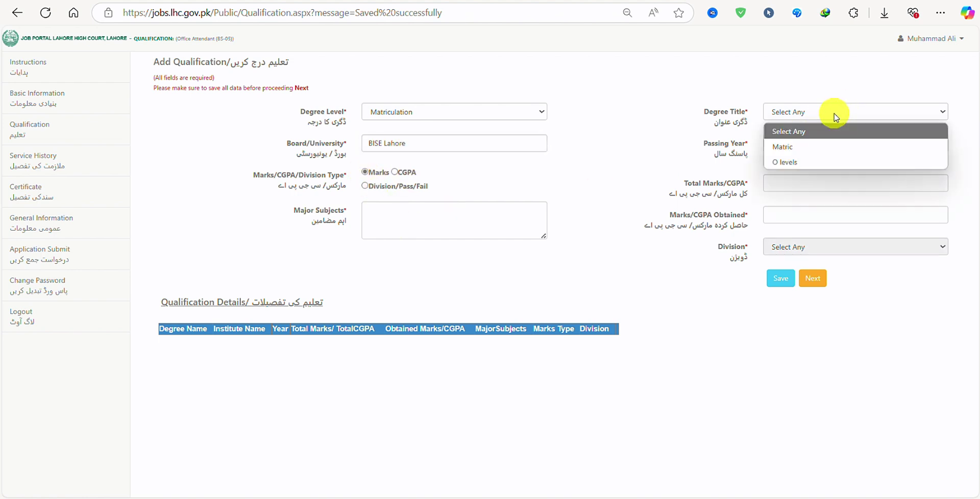
{"action": "left_click", "coordinate": [819, 147]}
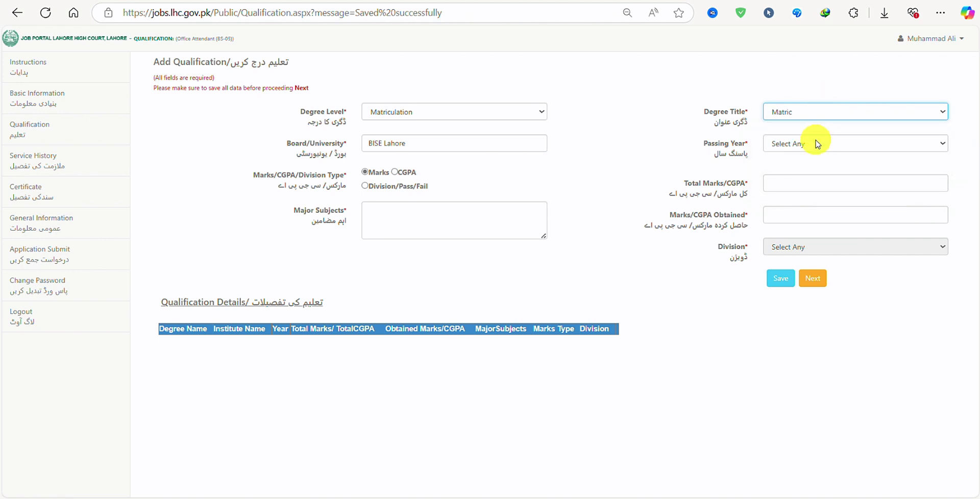
{"action": "left_click", "coordinate": [817, 144]}
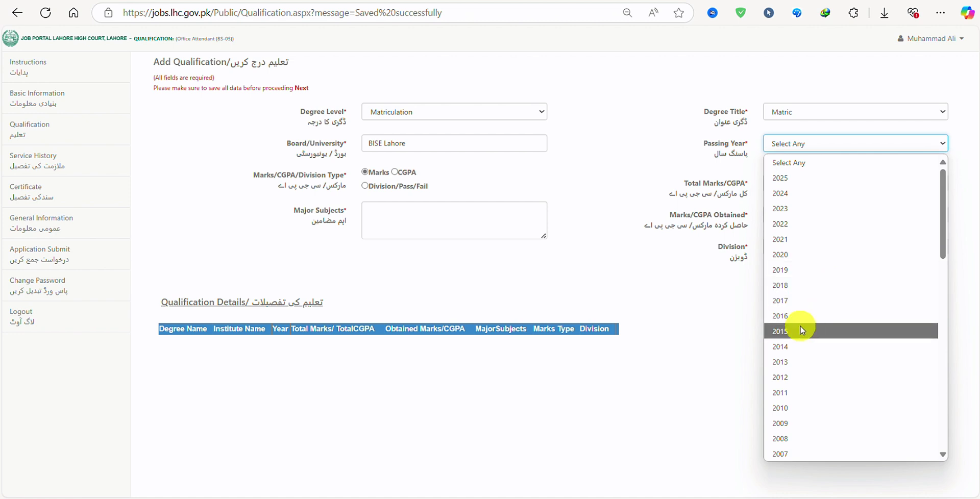
{"action": "left_click", "coordinate": [783, 301]}
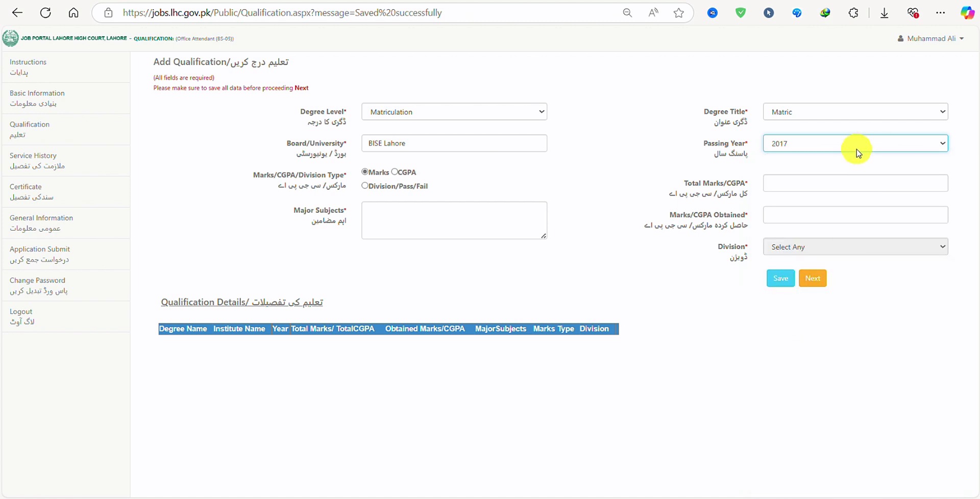
Step: Enter 750 out of 1100 marks and Science as major subjects, then save the Matric record
{"action": "left_click", "coordinate": [805, 182]}
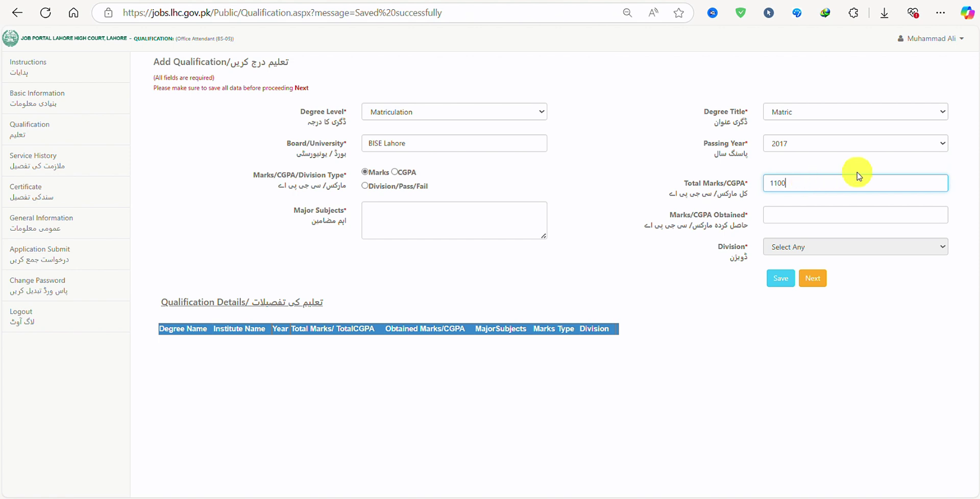
{"action": "left_click", "coordinate": [845, 211]}
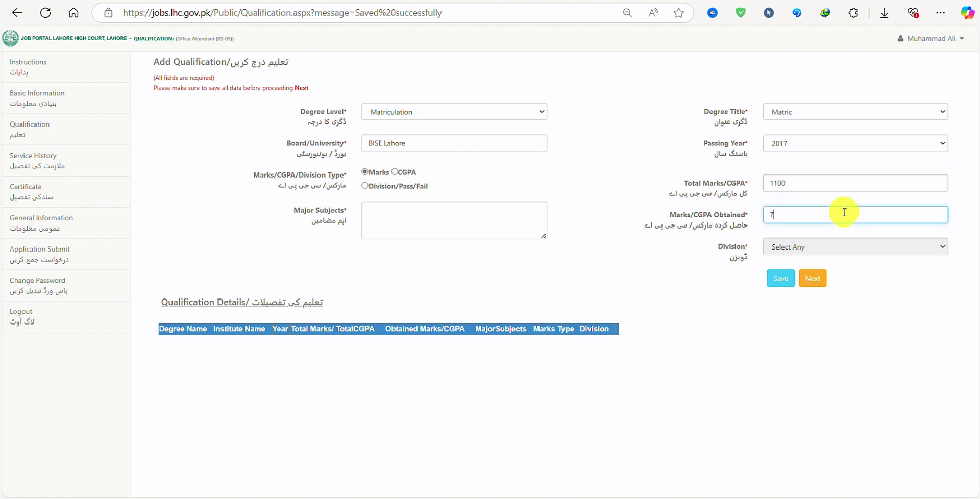
{"action": "left_click", "coordinate": [825, 247]}
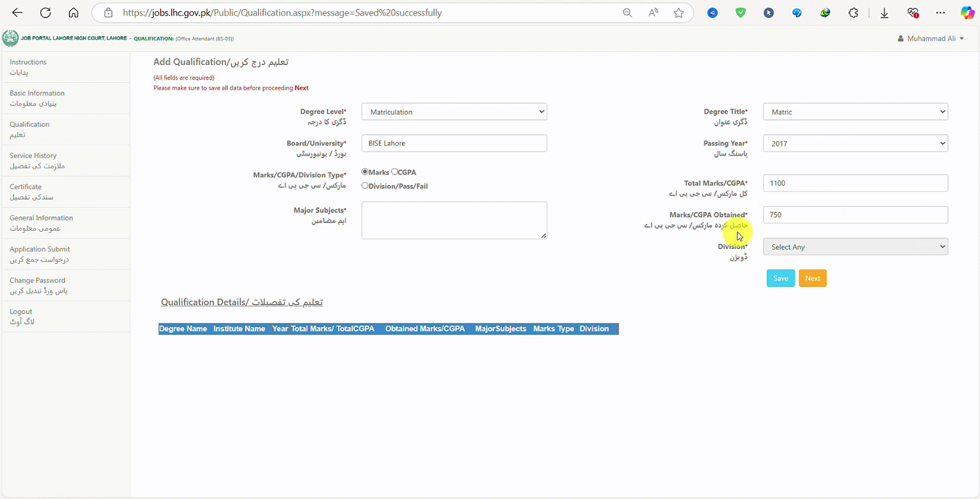
{"action": "left_click", "coordinate": [413, 213]}
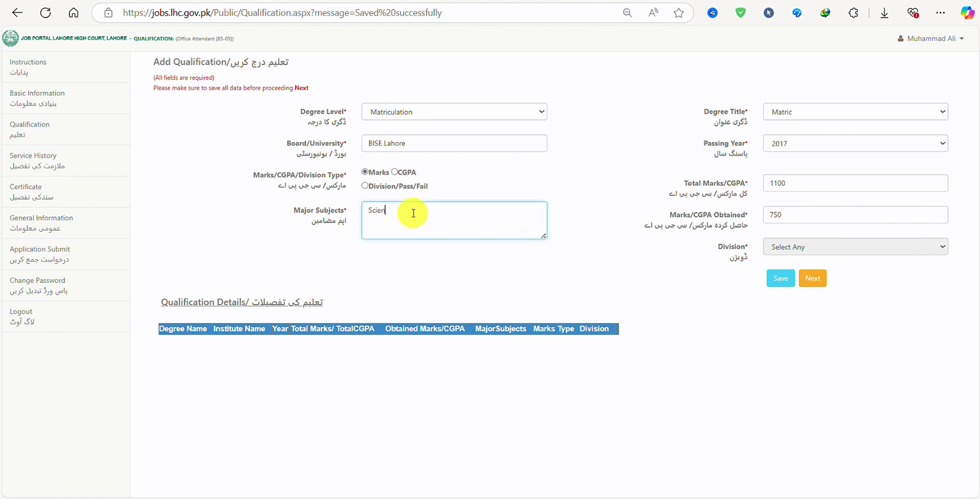
{"action": "left_click", "coordinate": [612, 255]}
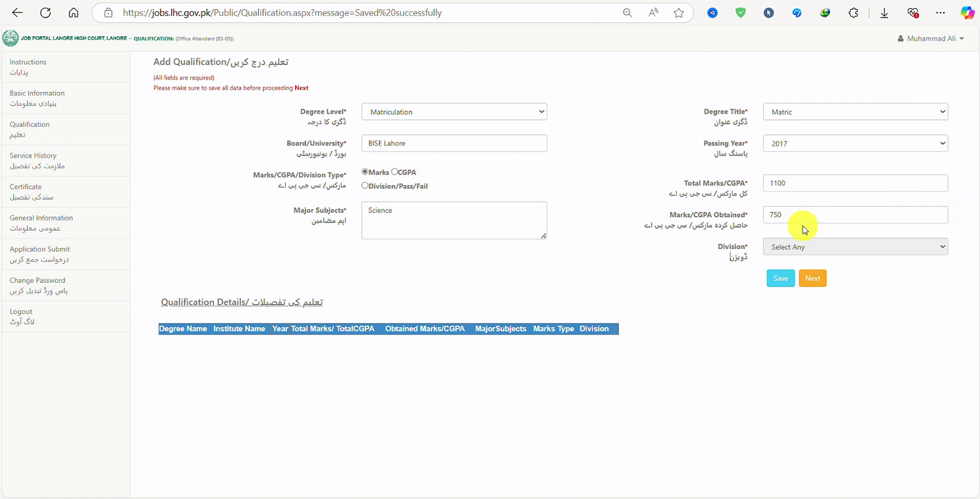
{"action": "left_click", "coordinate": [783, 279]}
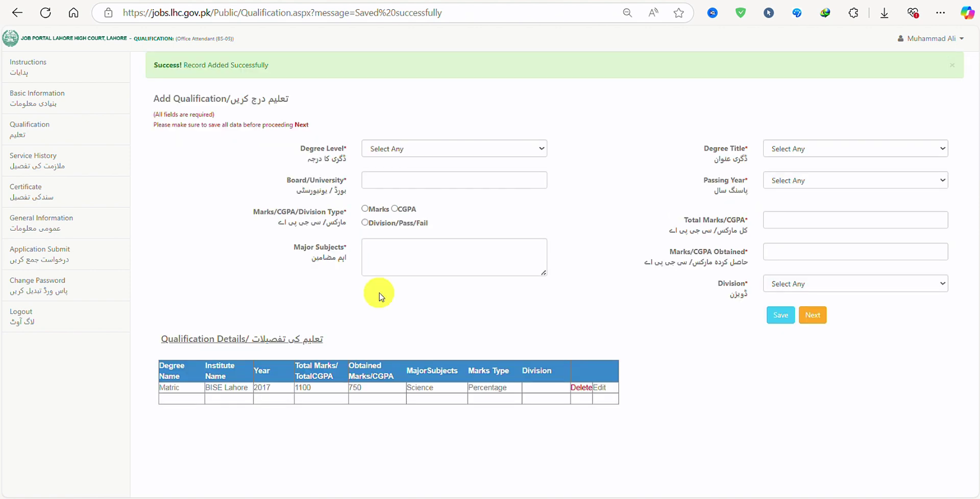
Step: Choose Intermediate as the next degree level and proceed to Service History
{"action": "left_click", "coordinate": [451, 152]}
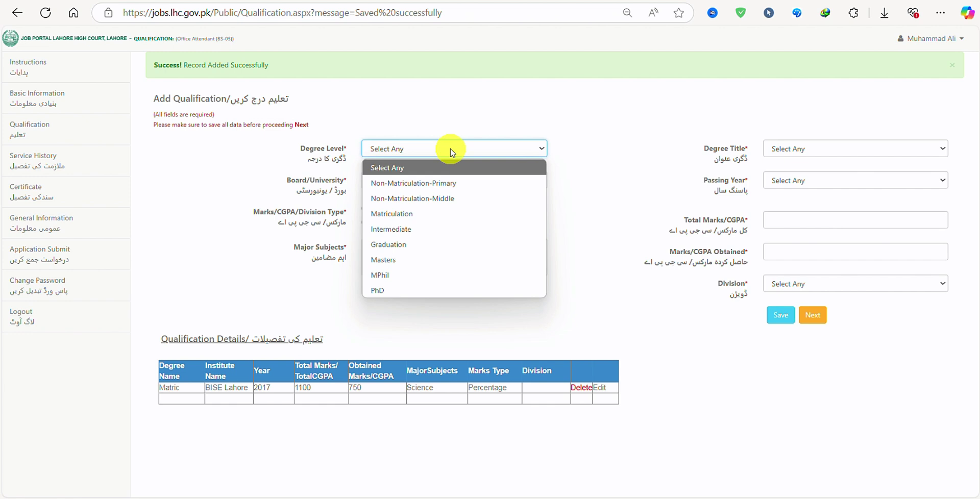
{"action": "left_click", "coordinate": [417, 232]}
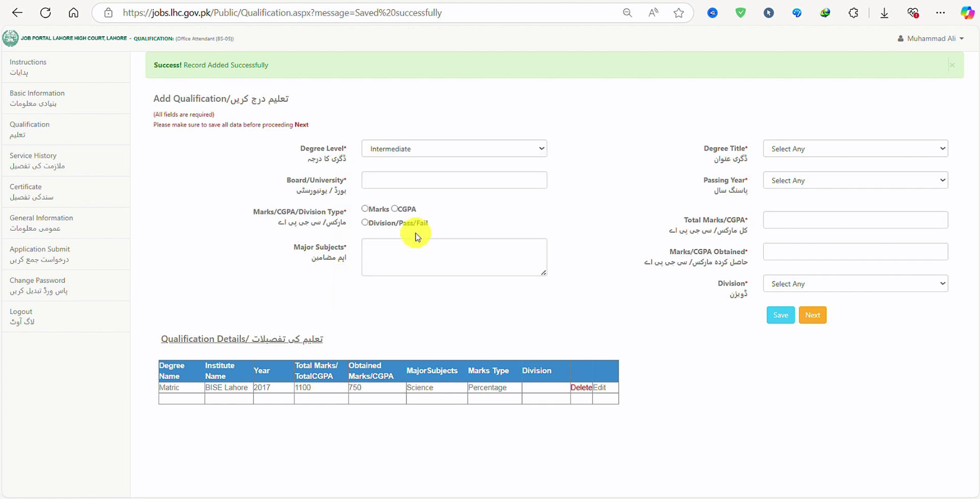
{"action": "left_click", "coordinate": [815, 315]}
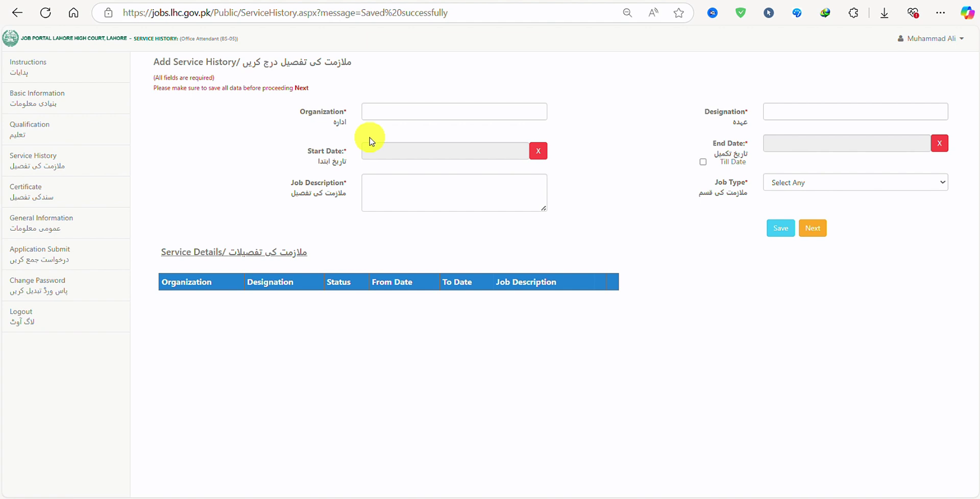
Step: Enter Department of Education as the organization with start date 04-04-2024
{"action": "left_click", "coordinate": [419, 115]}
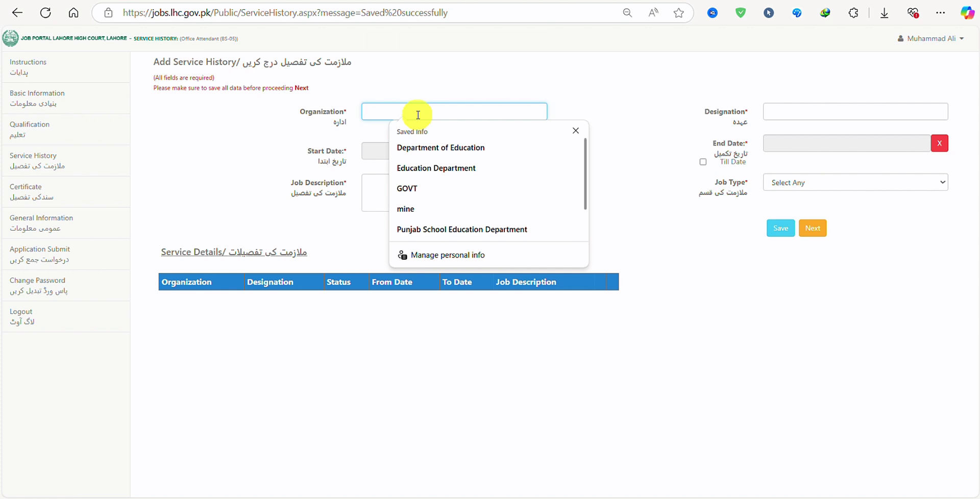
{"action": "left_click", "coordinate": [452, 150]}
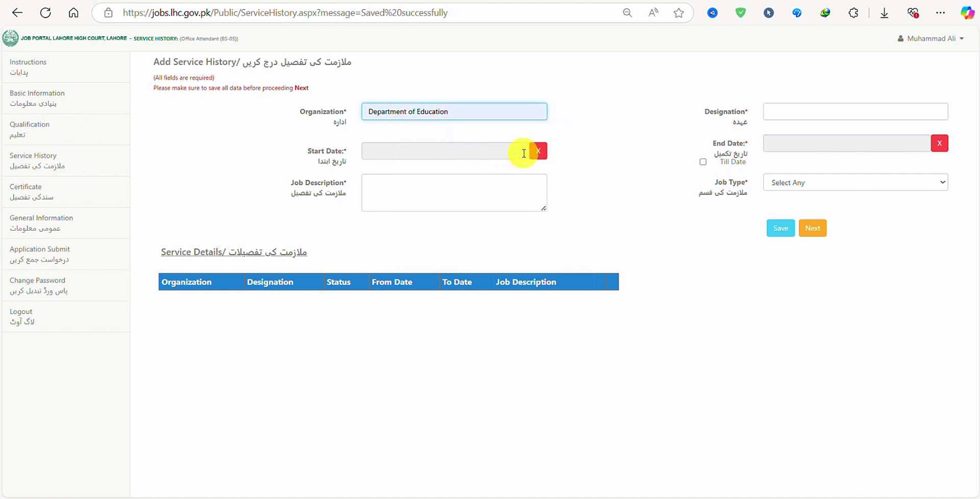
{"action": "left_click", "coordinate": [534, 155]}
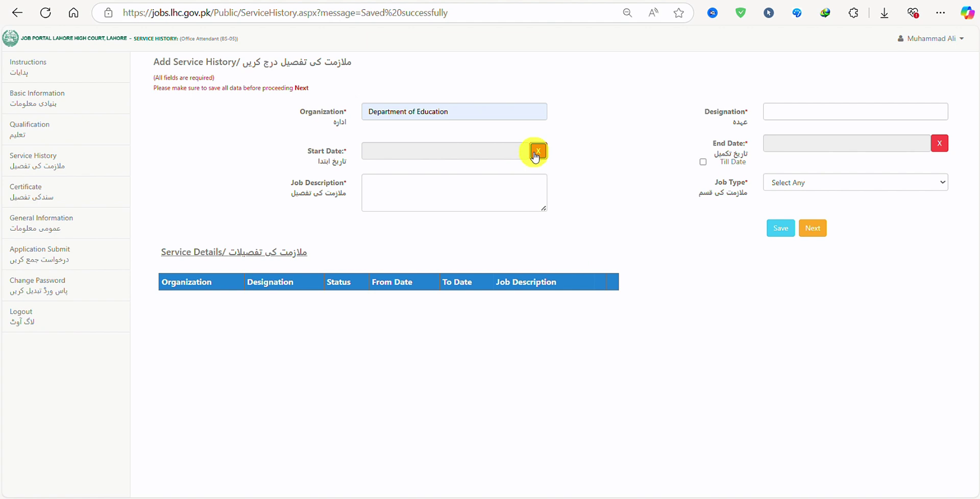
{"action": "left_click", "coordinate": [519, 150]}
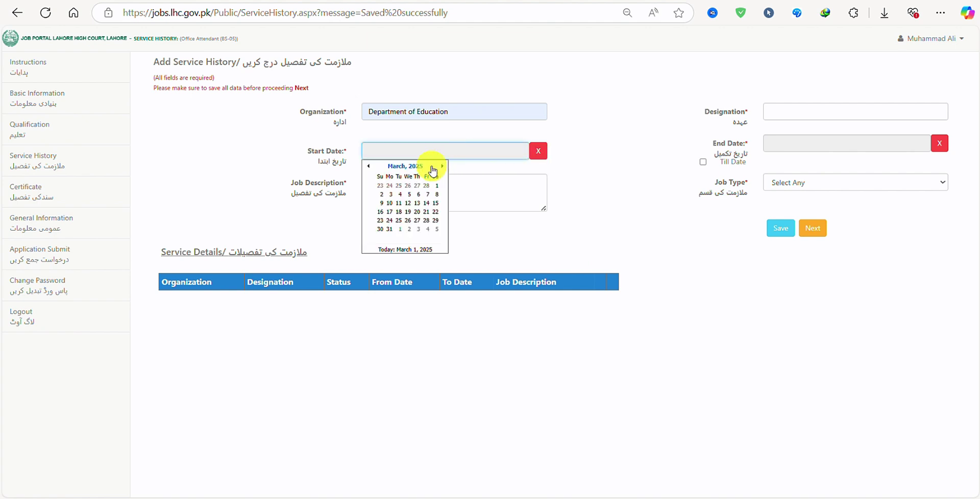
{"action": "left_click", "coordinate": [369, 167]}
{"action": "left_click", "coordinate": [368, 166]}
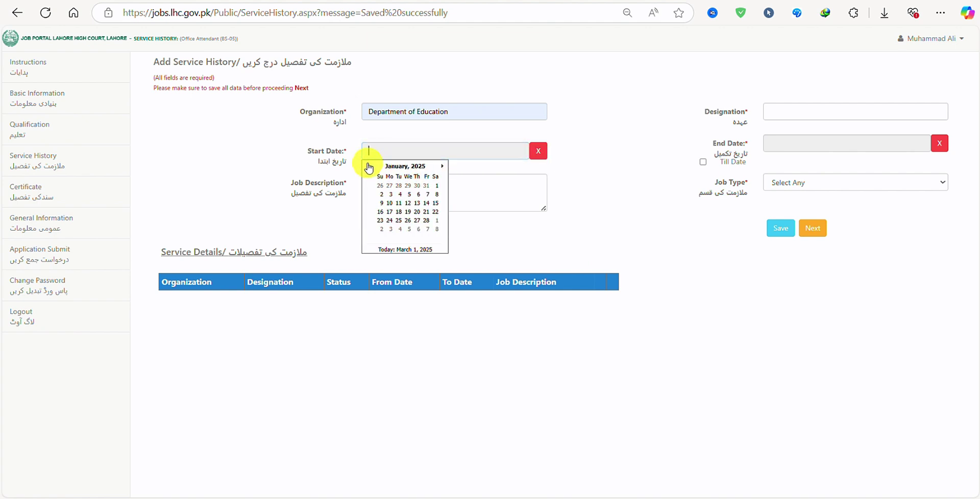
{"action": "left_click", "coordinate": [392, 167]}
{"action": "left_click", "coordinate": [369, 167]}
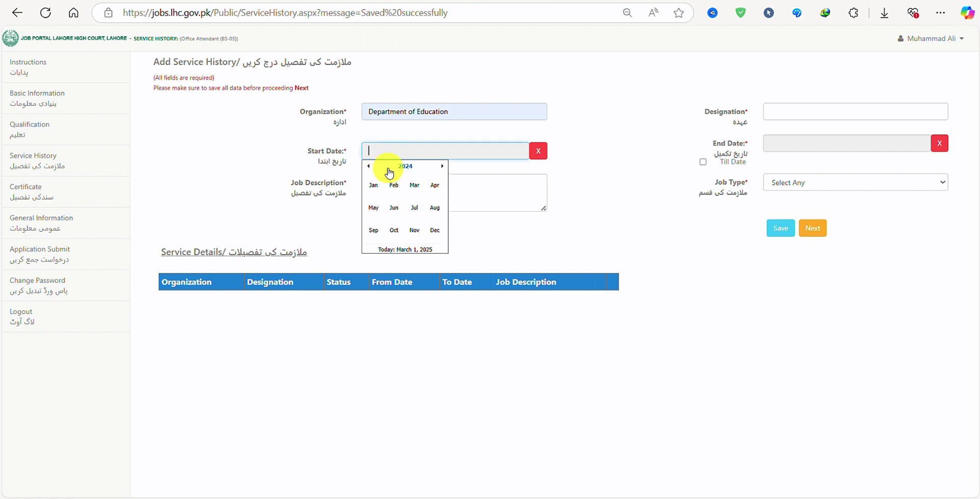
{"action": "left_click", "coordinate": [438, 186]}
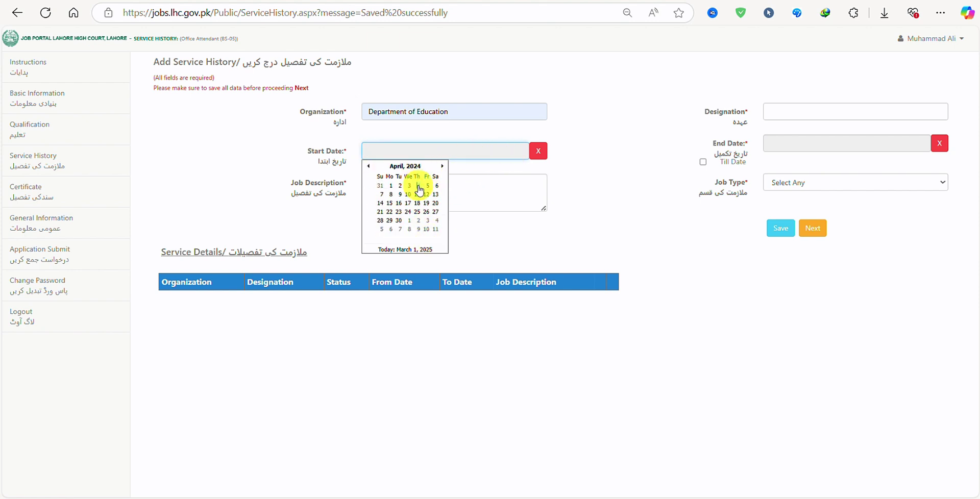
{"action": "left_click", "coordinate": [418, 186]}
Step: Set the designation to 'Teacher' and mark the job as ongoing till date
{"action": "left_click", "coordinate": [781, 108]}
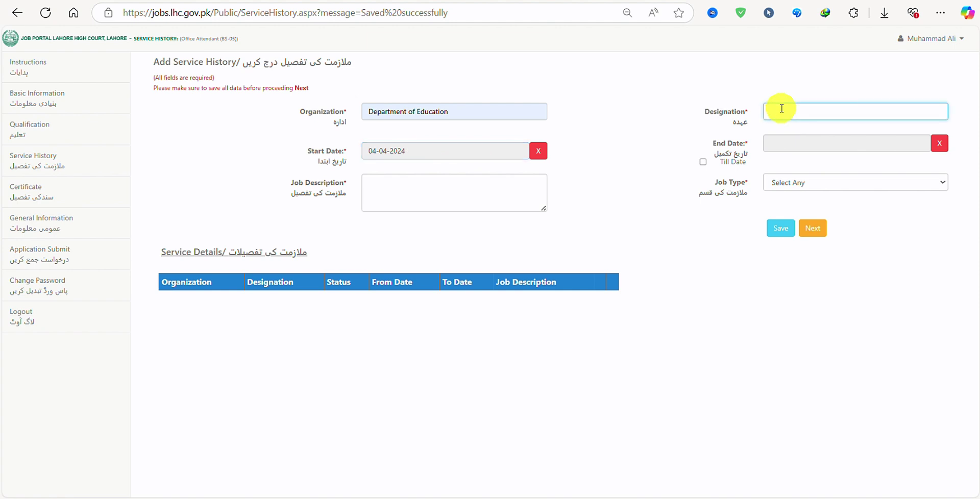
{"action": "type", "text": "Teacher"}
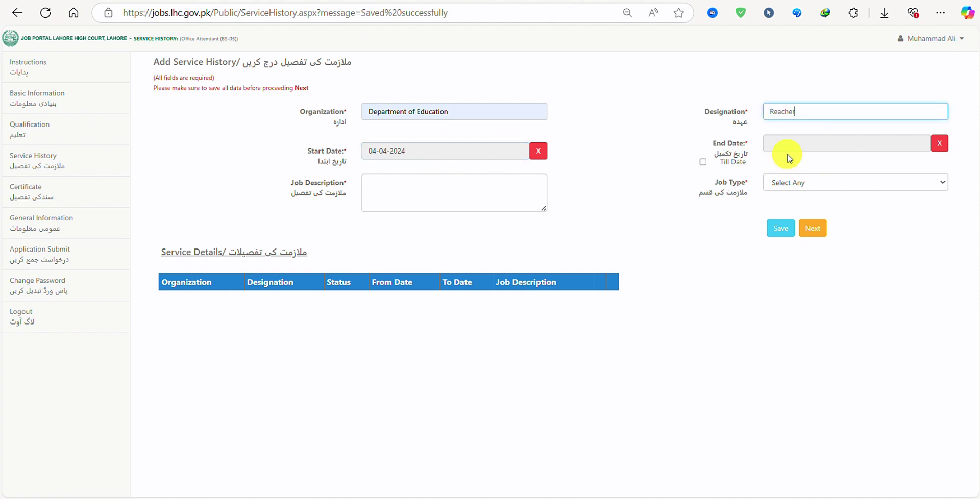
{"action": "left_click", "coordinate": [704, 164]}
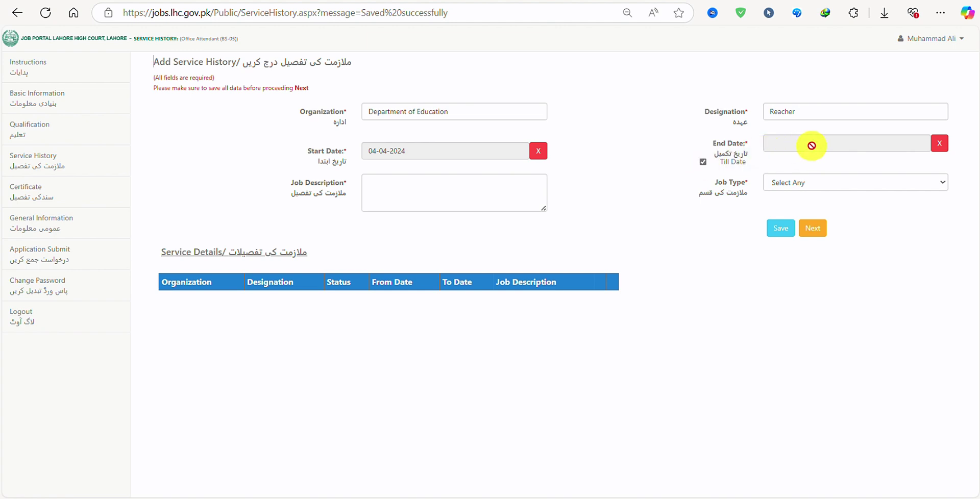
{"action": "left_click", "coordinate": [704, 163]}
{"action": "left_click", "coordinate": [795, 144]}
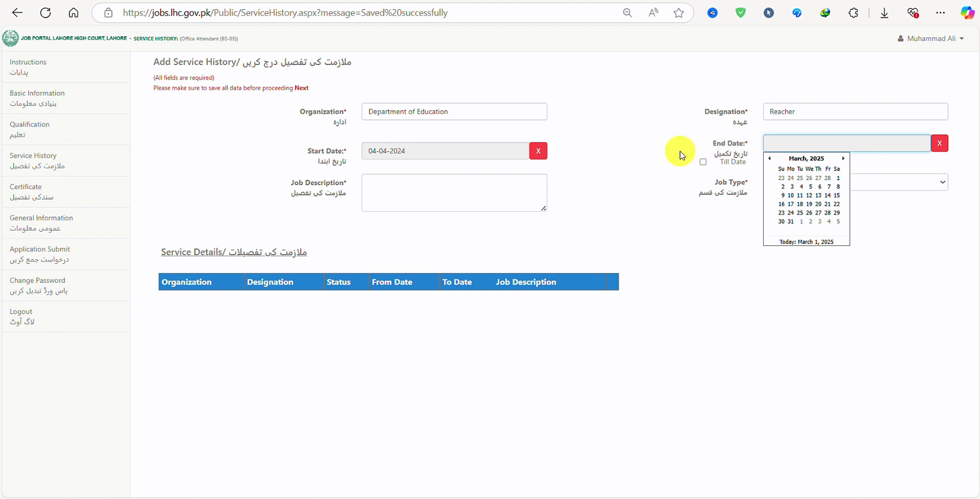
{"action": "left_click", "coordinate": [704, 162]}
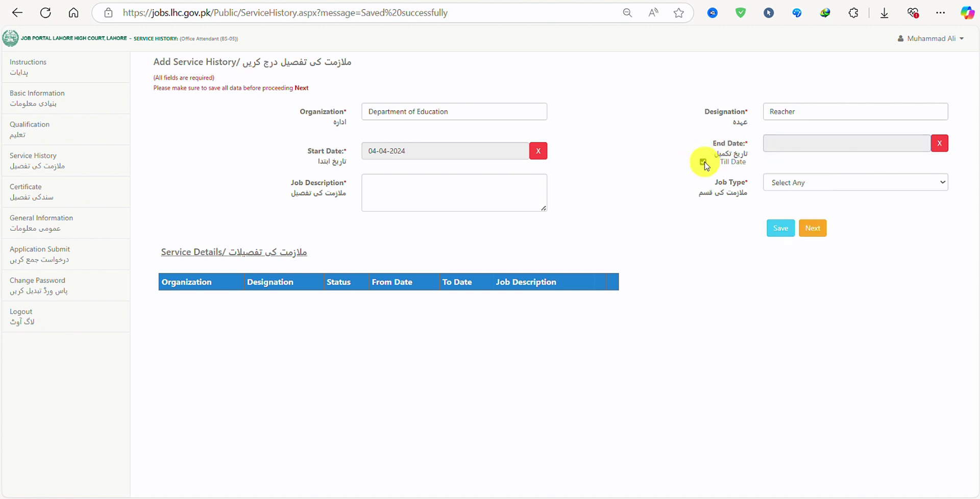
Step: Add job description 'Teaching', set job type to Private, and save the service record
{"action": "left_click", "coordinate": [423, 197]}
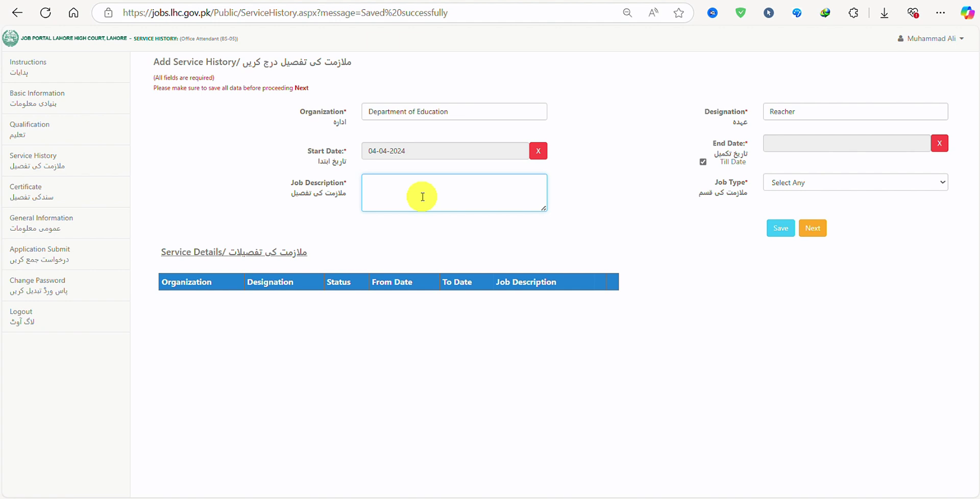
{"action": "type", "text": "Teaching"}
{"action": "left_click", "coordinate": [869, 182]}
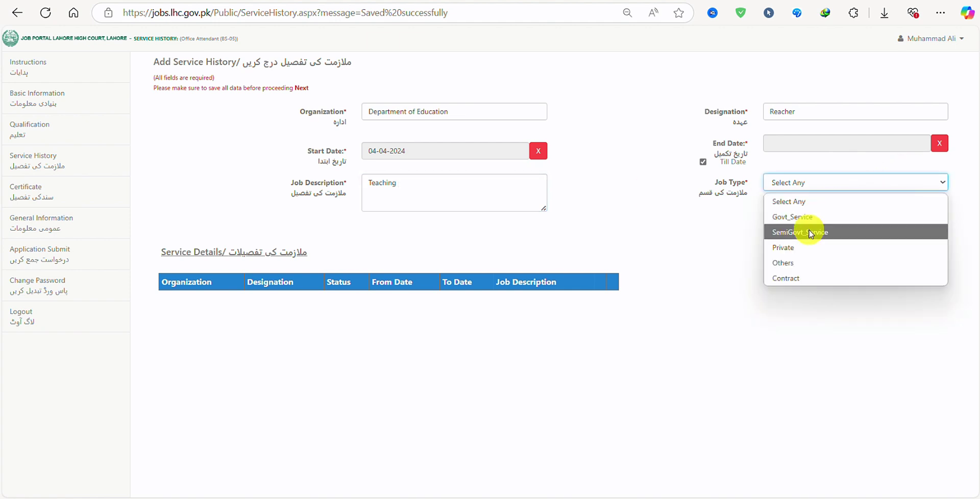
{"action": "left_click", "coordinate": [793, 248]}
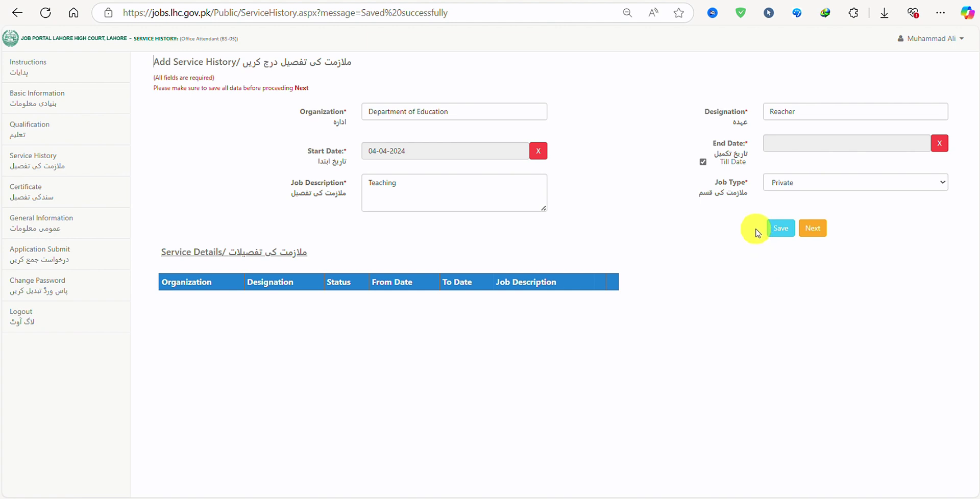
{"action": "left_click", "coordinate": [779, 228]}
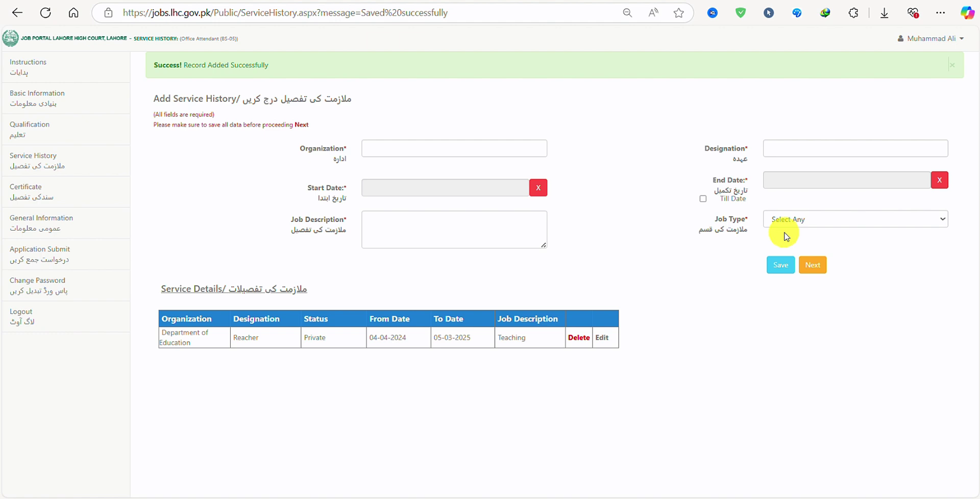
Step: On the Certificates page, enter training title 'Computer application' and the institute name tevta
{"action": "left_click", "coordinate": [819, 265]}
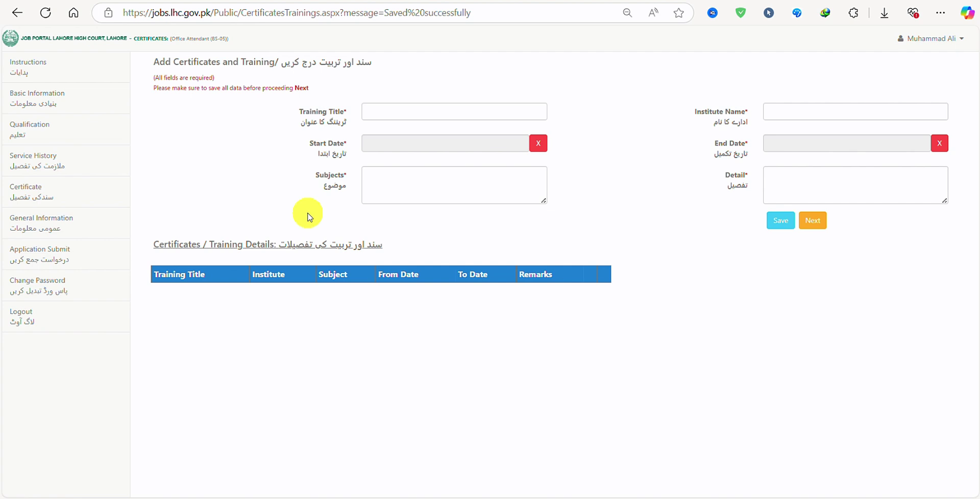
{"action": "left_click", "coordinate": [392, 113]}
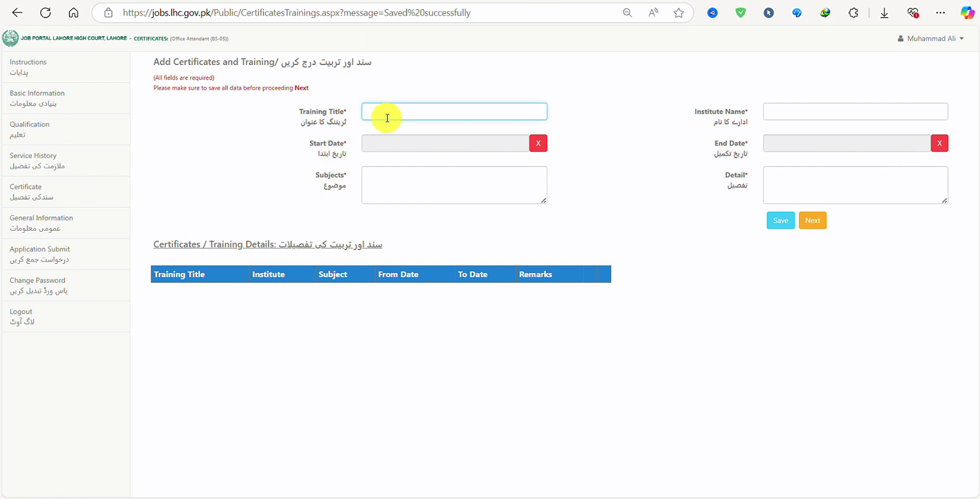
{"action": "type", "text": "Computer application"}
{"action": "left_click", "coordinate": [835, 115]}
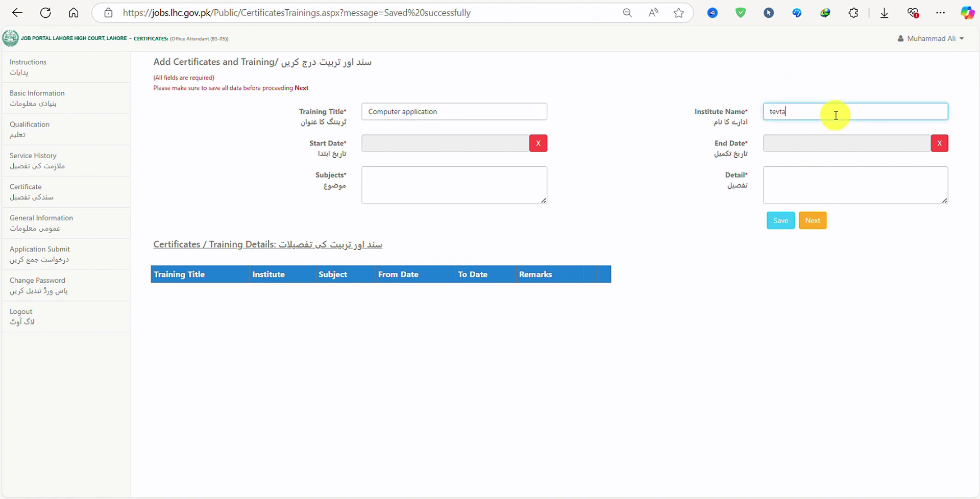
Step: Set the training start date to 01-01-2024
{"action": "left_click", "coordinate": [425, 145]}
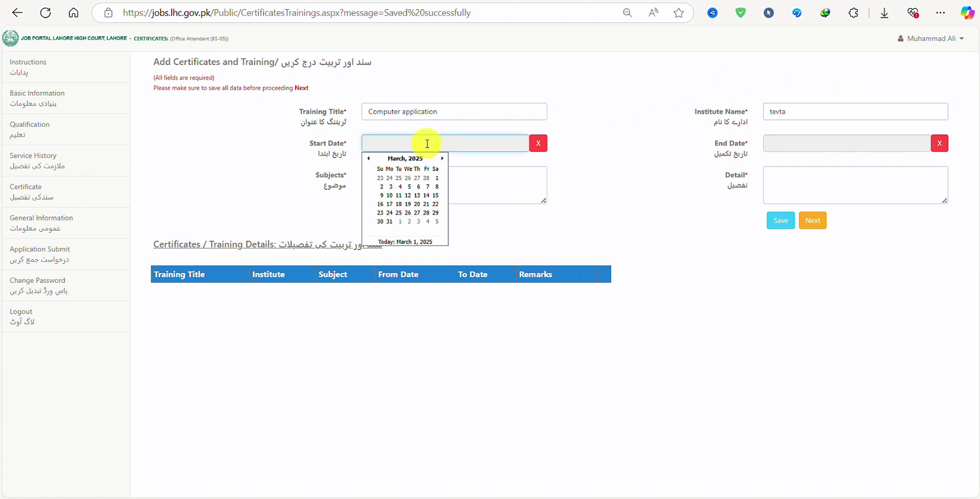
{"action": "left_click", "coordinate": [369, 162]}
{"action": "left_click", "coordinate": [369, 163]}
{"action": "left_click", "coordinate": [406, 158]}
{"action": "left_click", "coordinate": [367, 159]}
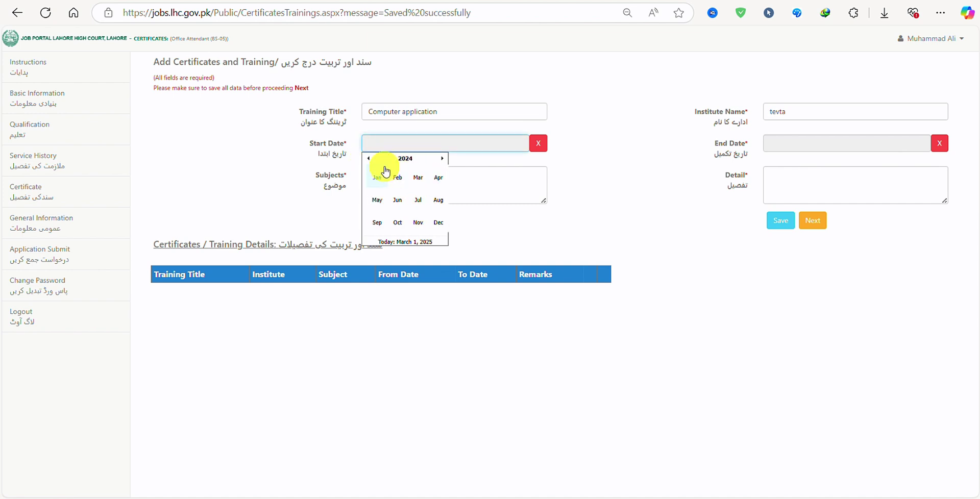
{"action": "left_click", "coordinate": [379, 177]}
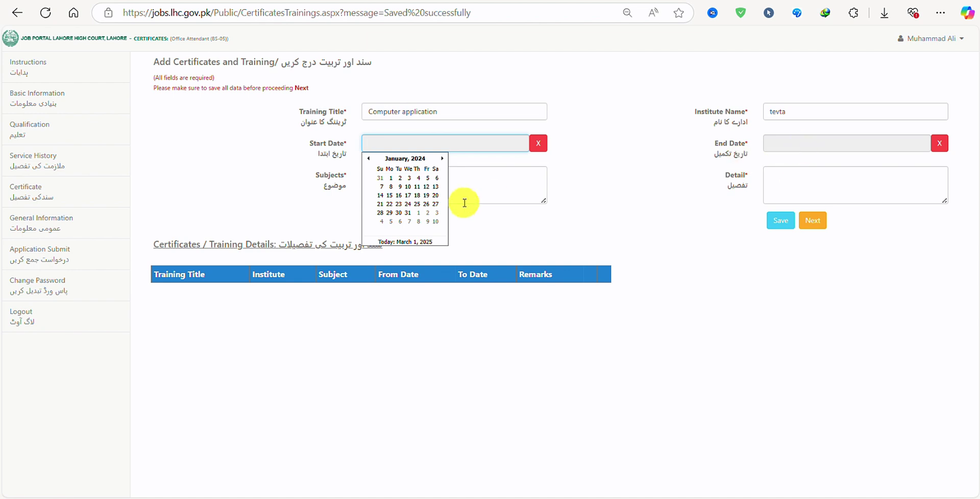
{"action": "left_click", "coordinate": [385, 178]}
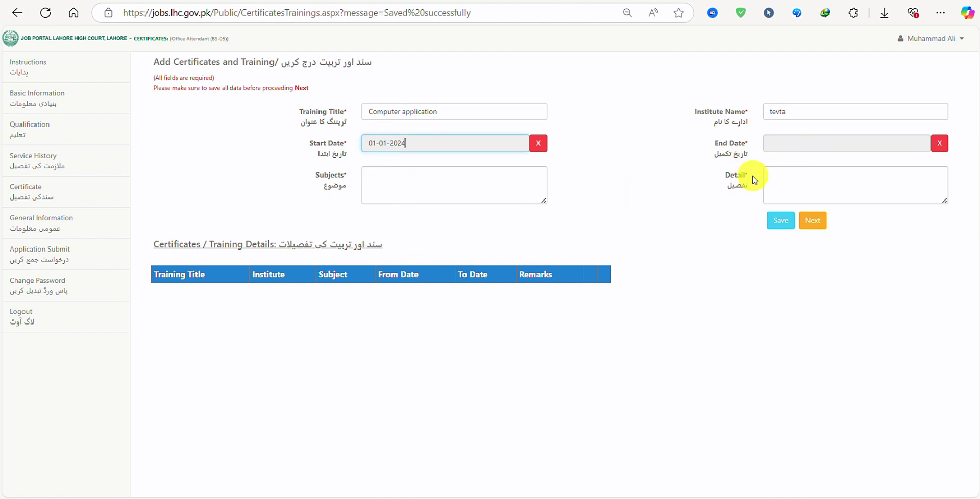
{"action": "left_click", "coordinate": [876, 145]}
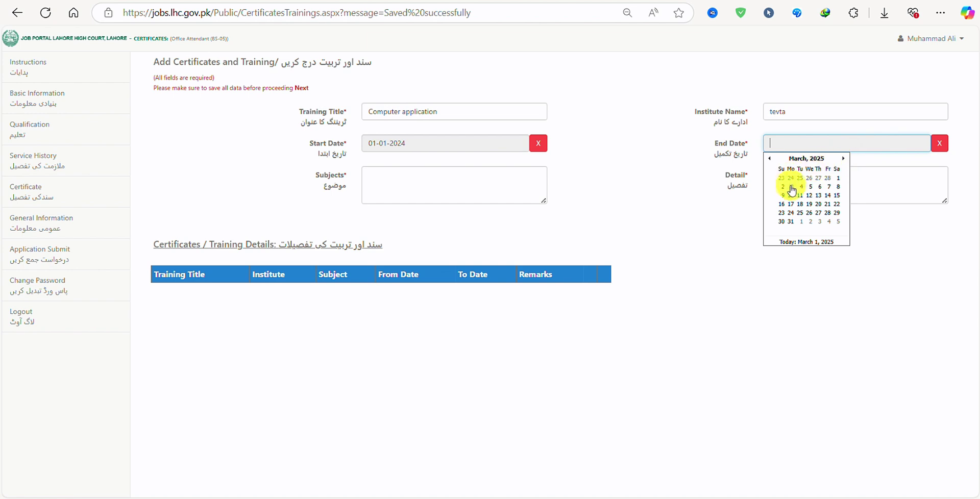
Step: Set end date 04-03-2025, subjects 'computer' and detail 'com', then save the training record
{"action": "left_click", "coordinate": [801, 186]}
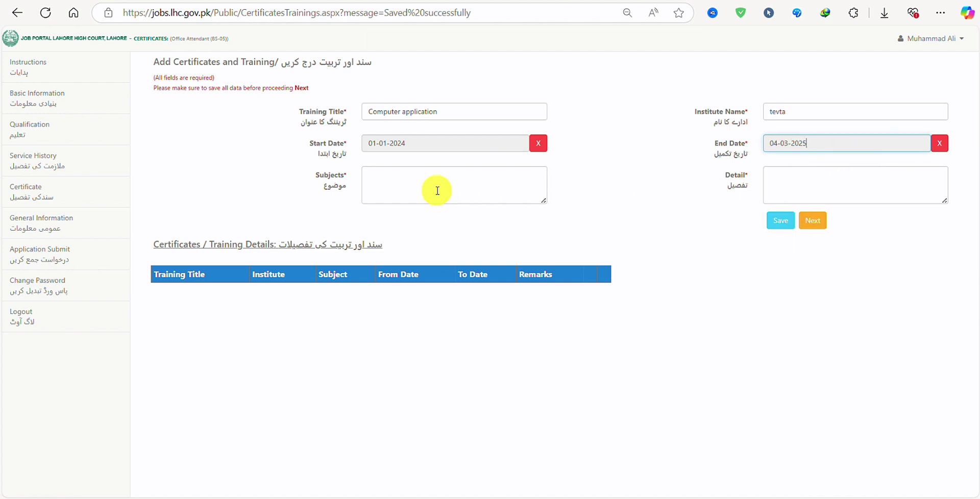
{"action": "left_click", "coordinate": [424, 181]}
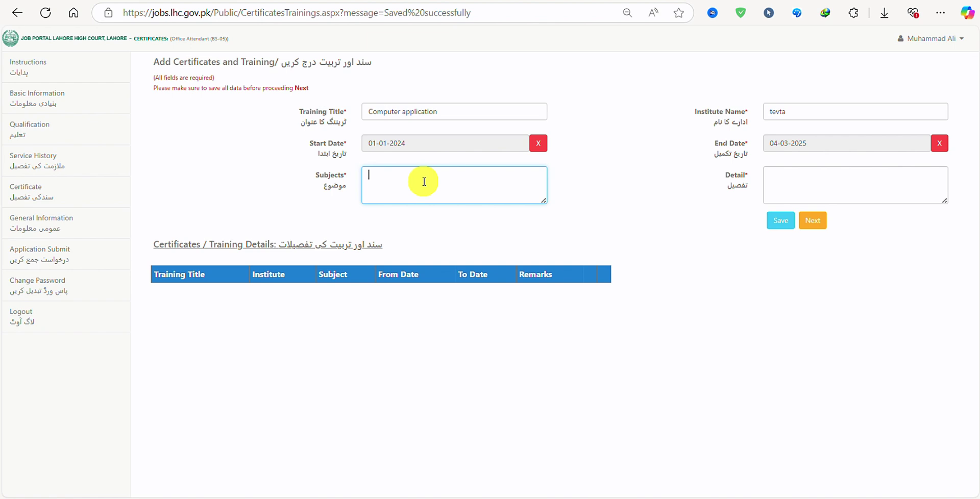
{"action": "type", "text": "computer"}
{"action": "left_click", "coordinate": [791, 185]}
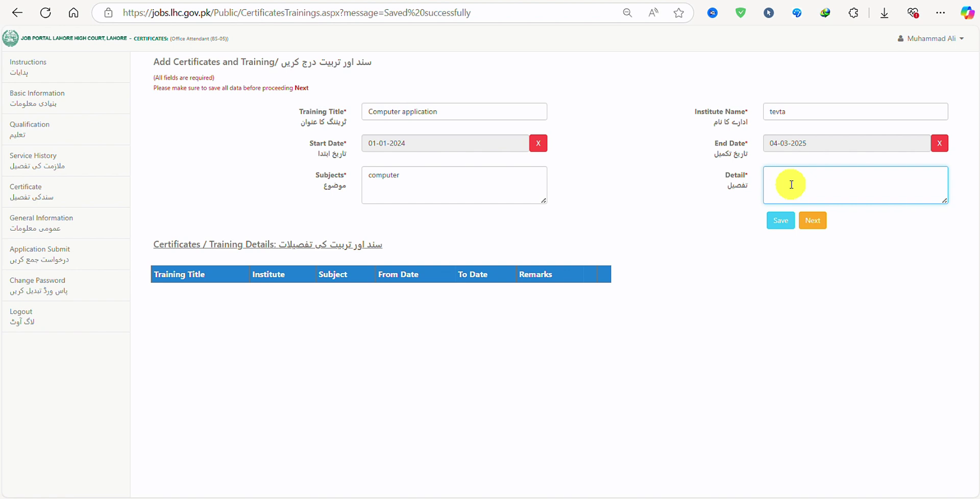
{"action": "type", "text": "computer"}
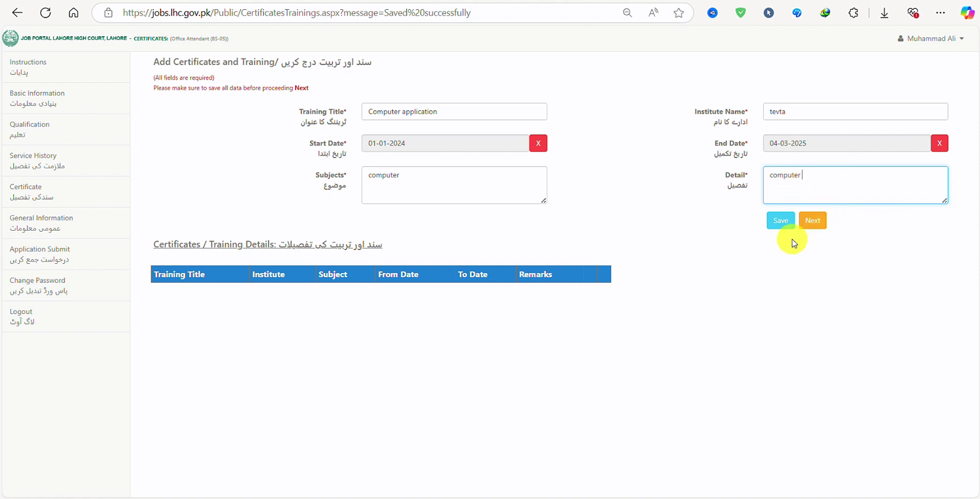
{"action": "left_click", "coordinate": [778, 227]}
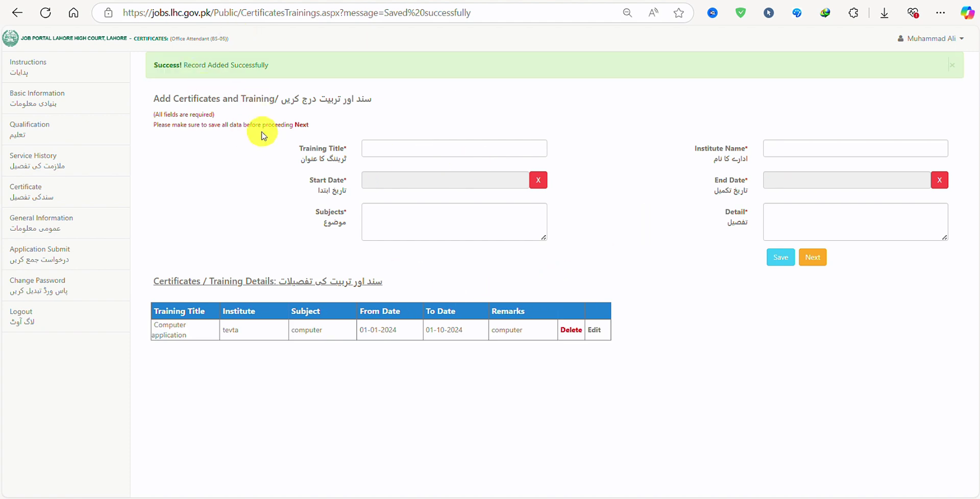
Step: Answer No to the dismissal, disqualification, criminal case and political party questions, then save
{"action": "left_click", "coordinate": [816, 248]}
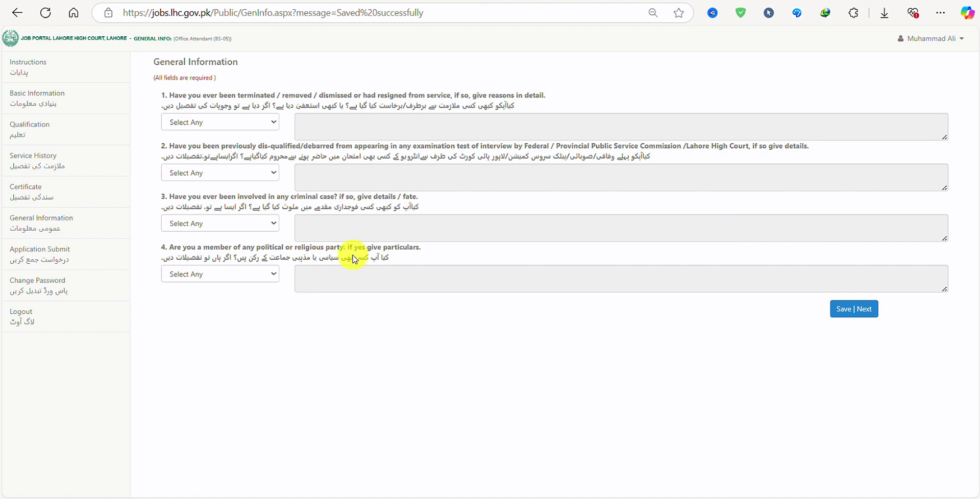
{"action": "left_click", "coordinate": [259, 123]}
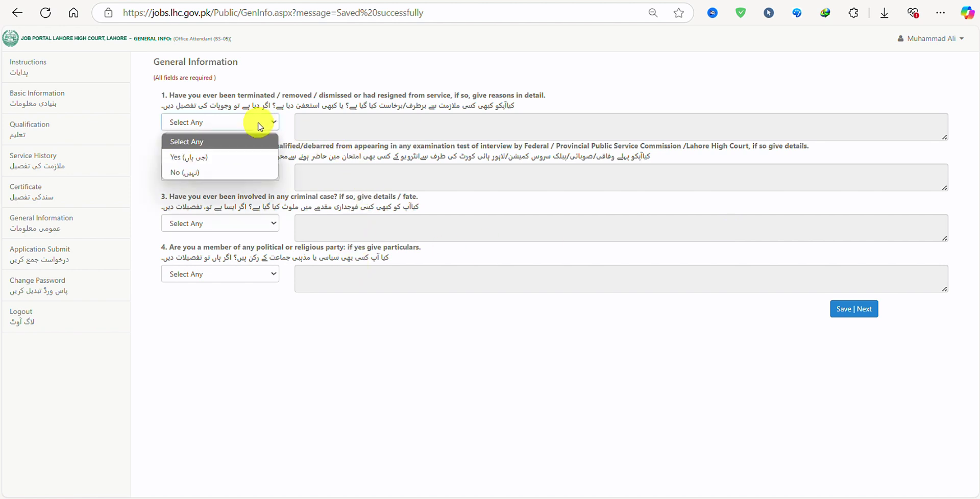
{"action": "left_click", "coordinate": [189, 181]}
{"action": "left_click", "coordinate": [231, 174]}
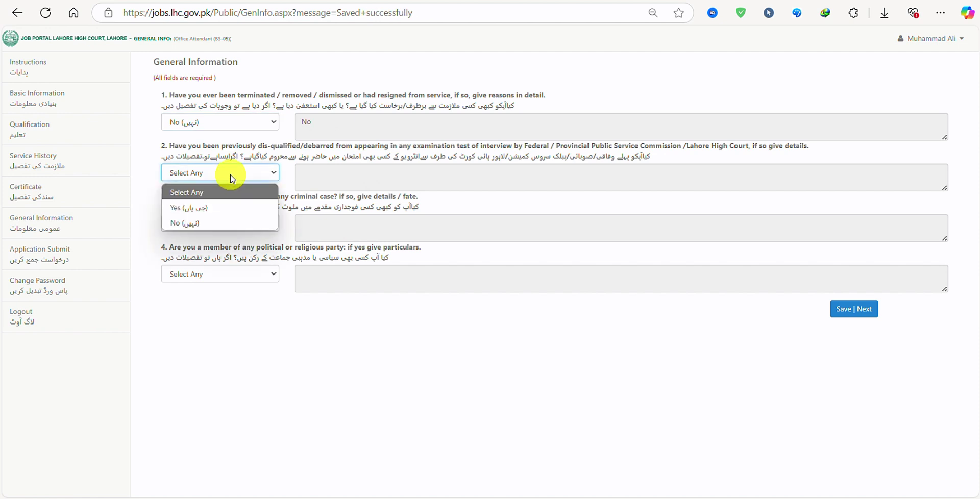
{"action": "left_click", "coordinate": [191, 229]}
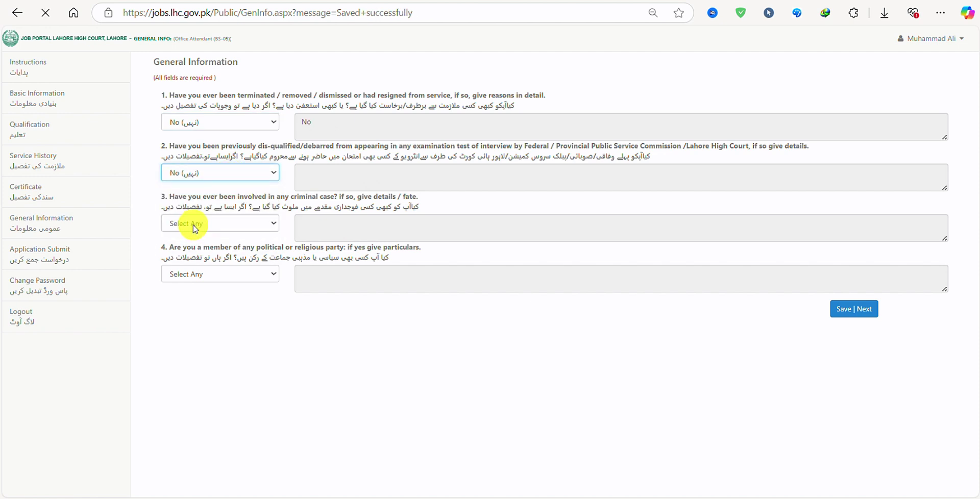
{"action": "left_click", "coordinate": [260, 224]}
{"action": "left_click", "coordinate": [193, 273]}
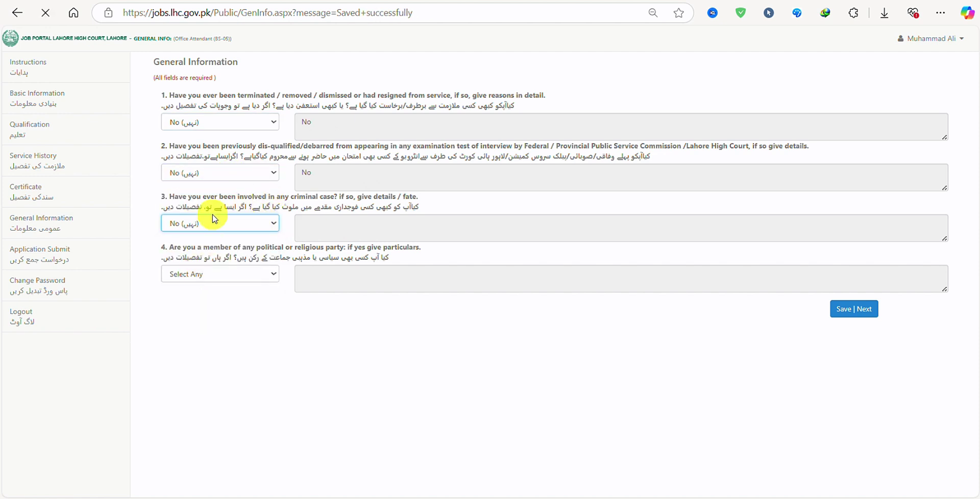
{"action": "left_click", "coordinate": [231, 273]}
{"action": "left_click", "coordinate": [205, 322]}
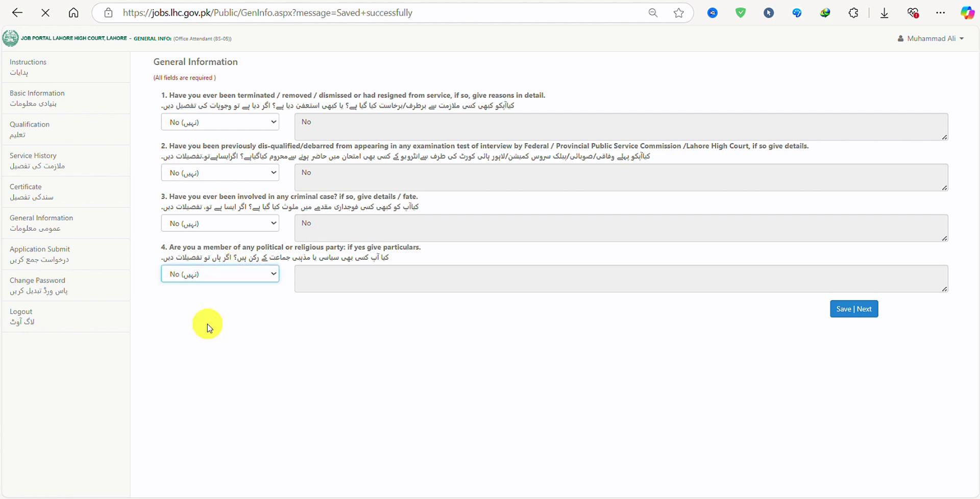
{"action": "left_click", "coordinate": [840, 313]}
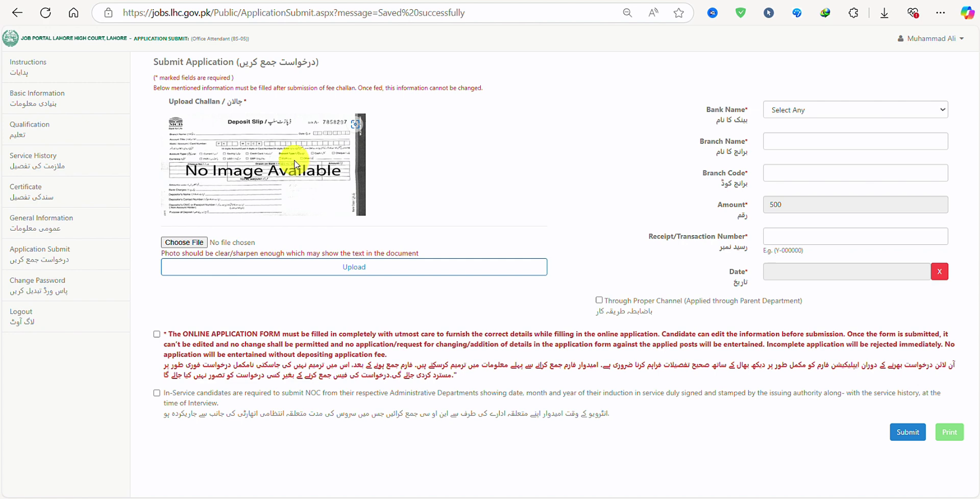
Step: Select 'Playful Beige Welcome Back to School Intro Video.png' in Downloads as the challan file
{"action": "left_click", "coordinate": [188, 242]}
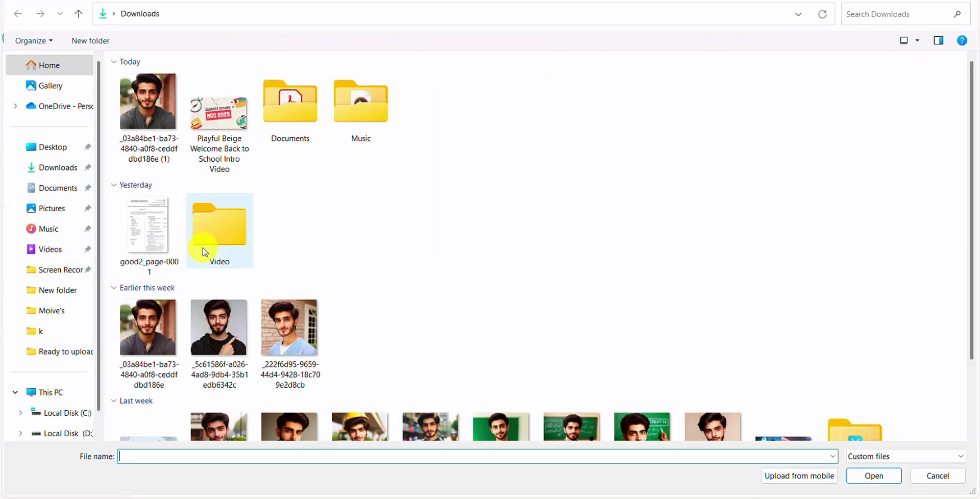
{"action": "left_click", "coordinate": [244, 121]}
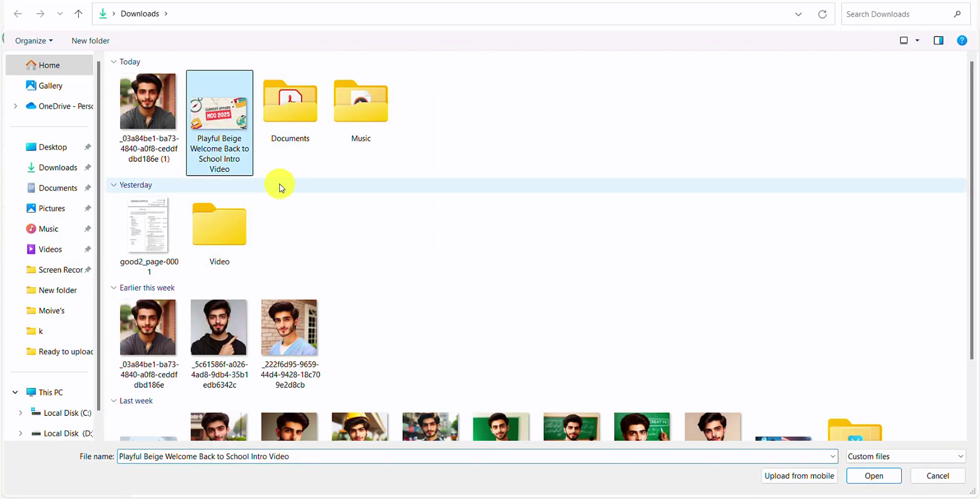
{"action": "left_click", "coordinate": [137, 245]}
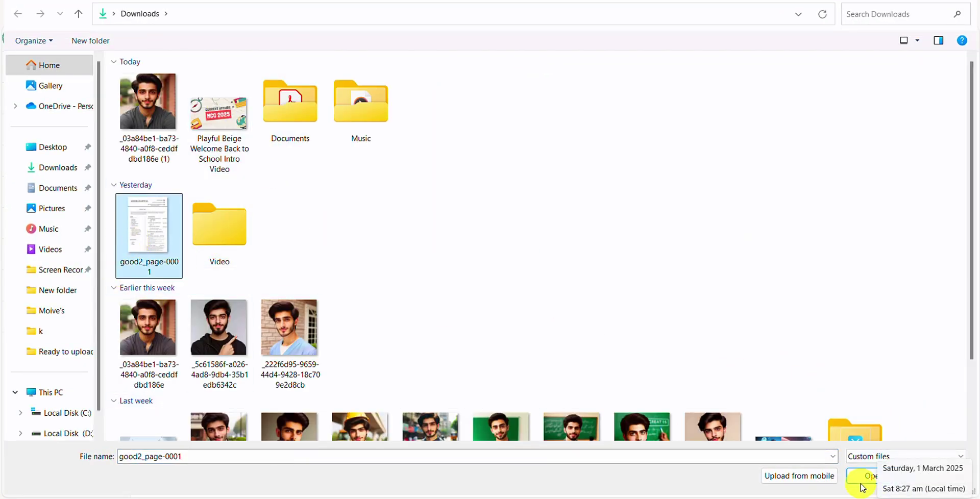
{"action": "left_click", "coordinate": [220, 120]}
Step: Upload the Playful Beige challan image, which is rejected for exceeding the 100KB limit
{"action": "left_click", "coordinate": [874, 476]}
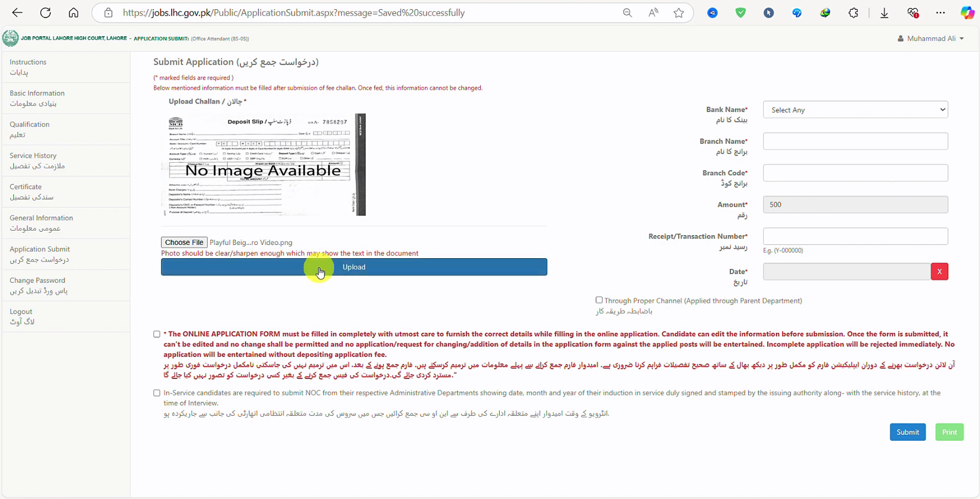
{"action": "left_click", "coordinate": [285, 267]}
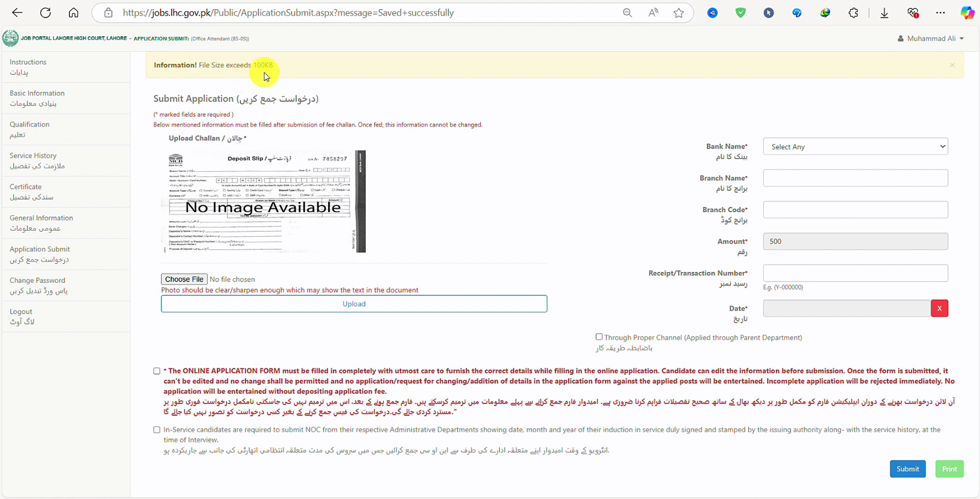
{"action": "double_click", "coordinate": [259, 65]}
Step: Enter MCB Bank, branch 'lahore main branc', branch code 0587, and the challan receipt number
{"action": "left_click", "coordinate": [834, 148]}
{"action": "left_click", "coordinate": [811, 183]}
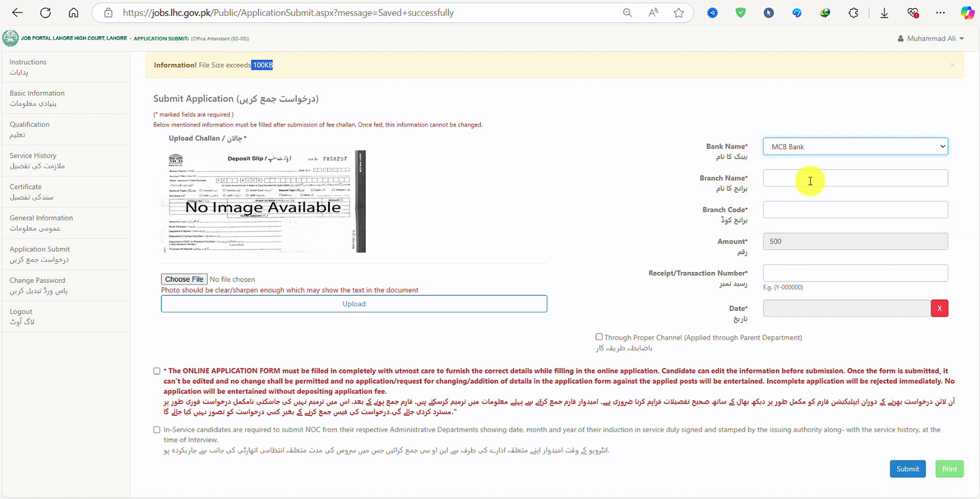
{"action": "left_click", "coordinate": [812, 178]}
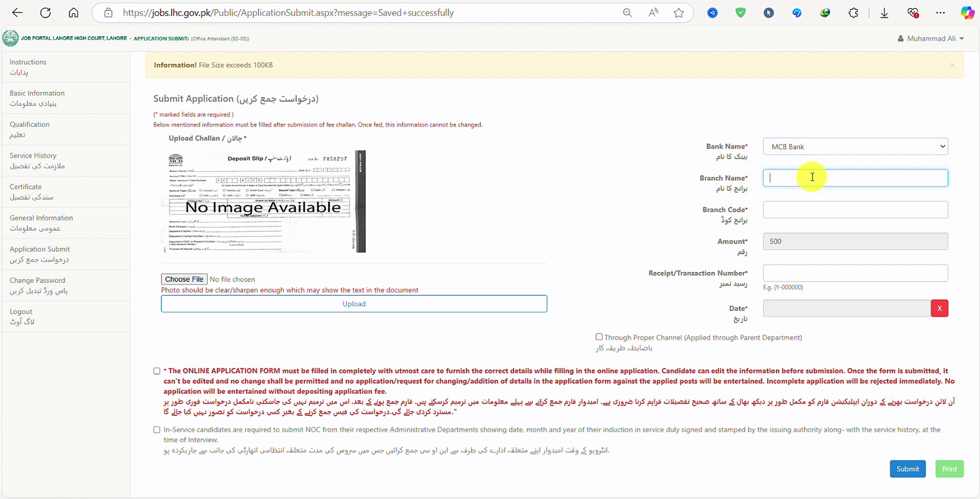
{"action": "type", "text": "lahore main brance"}
{"action": "left_click", "coordinate": [819, 211]}
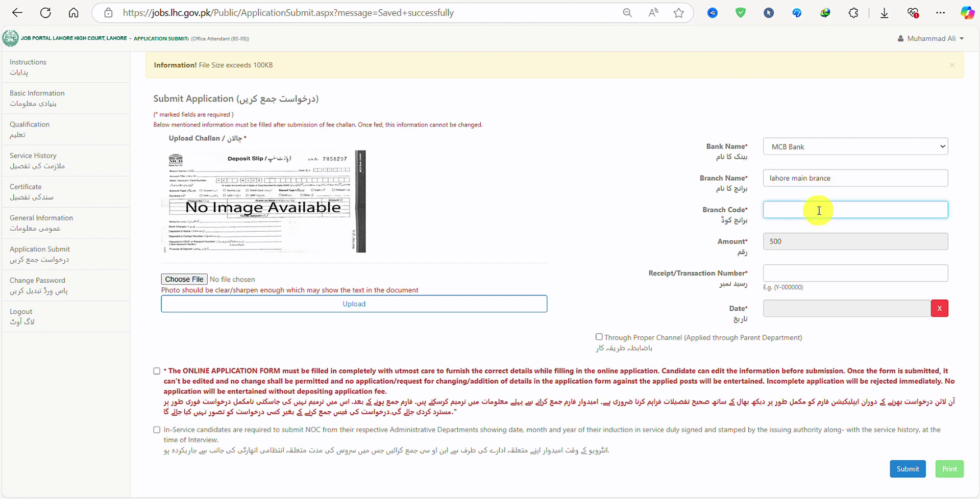
{"action": "type", "text": "0587"}
{"action": "left_click", "coordinate": [793, 276]}
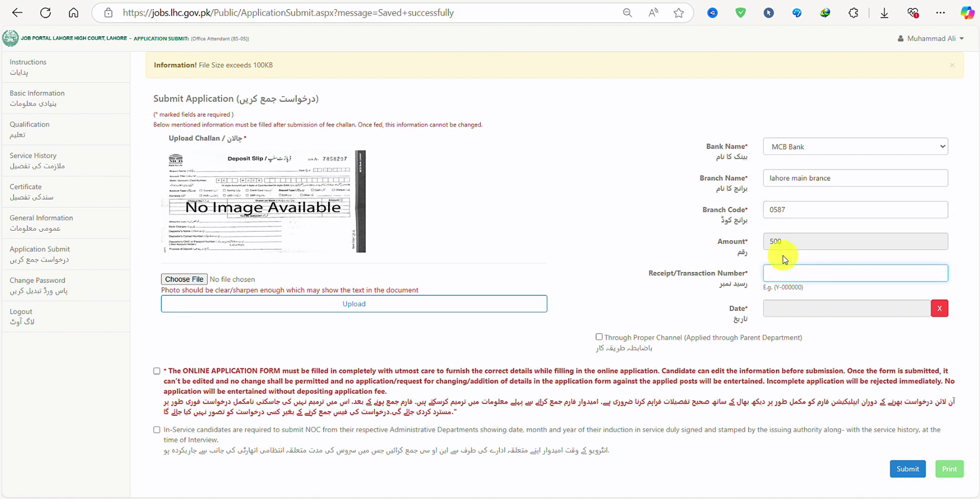
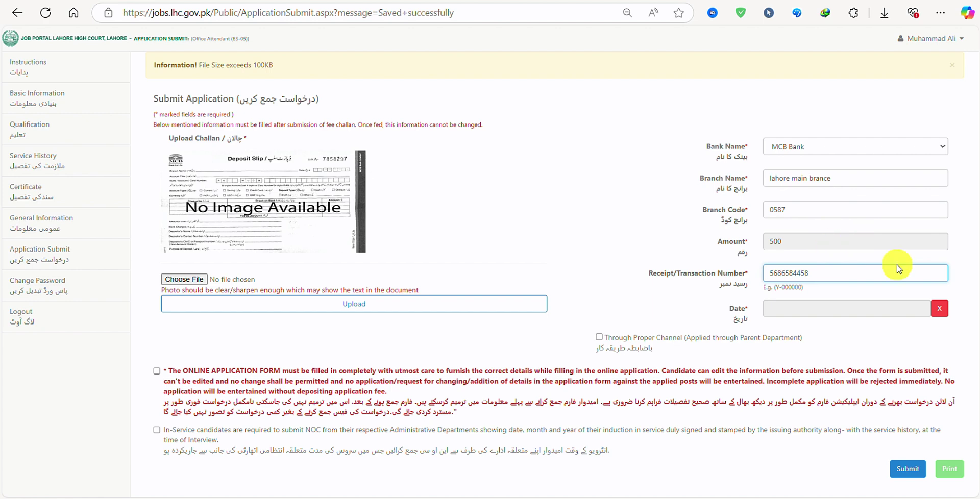
Step: Set the deposit date to 01-01-2025 and accept the online application form declaration
{"action": "left_click", "coordinate": [918, 309]}
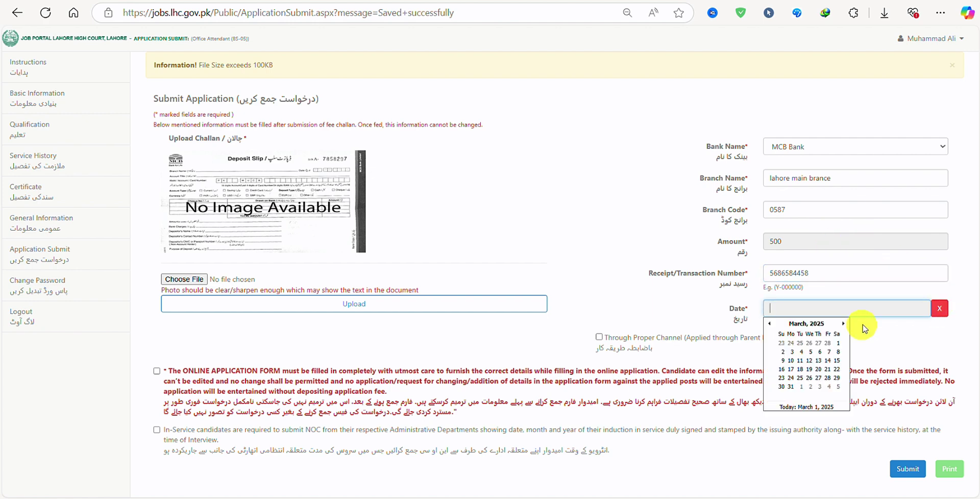
{"action": "left_click", "coordinate": [770, 324]}
{"action": "left_click", "coordinate": [771, 324]}
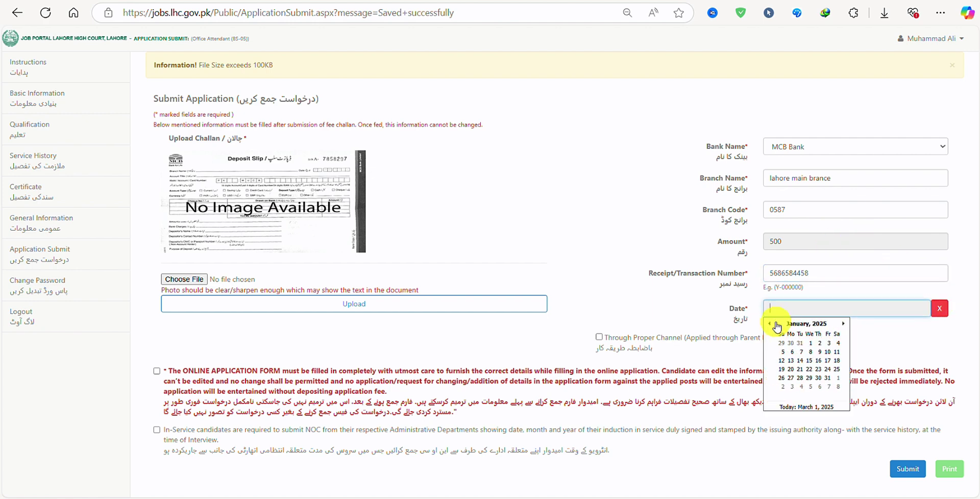
{"action": "left_click", "coordinate": [809, 343]}
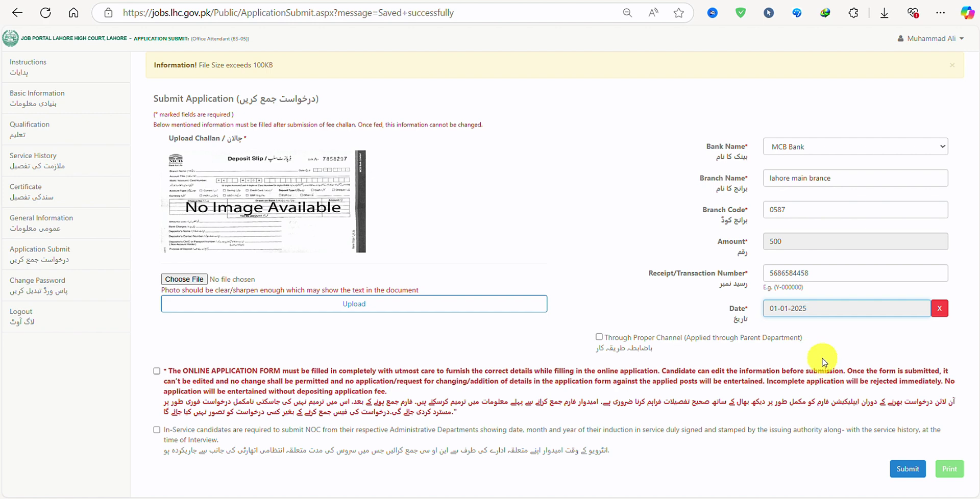
{"action": "left_click", "coordinate": [157, 373]}
Step: Accept the NOC requirement declaration and submit the application
{"action": "left_click", "coordinate": [157, 430]}
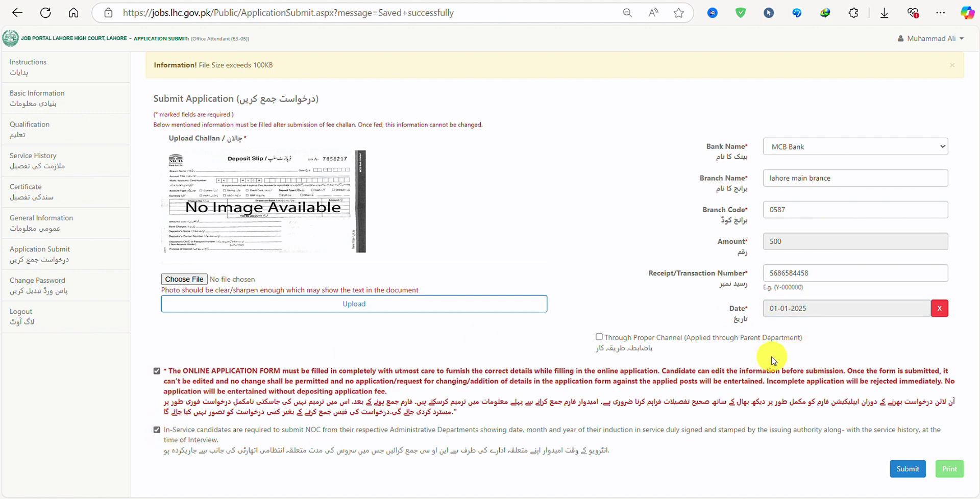
{"action": "left_click", "coordinate": [908, 469]}
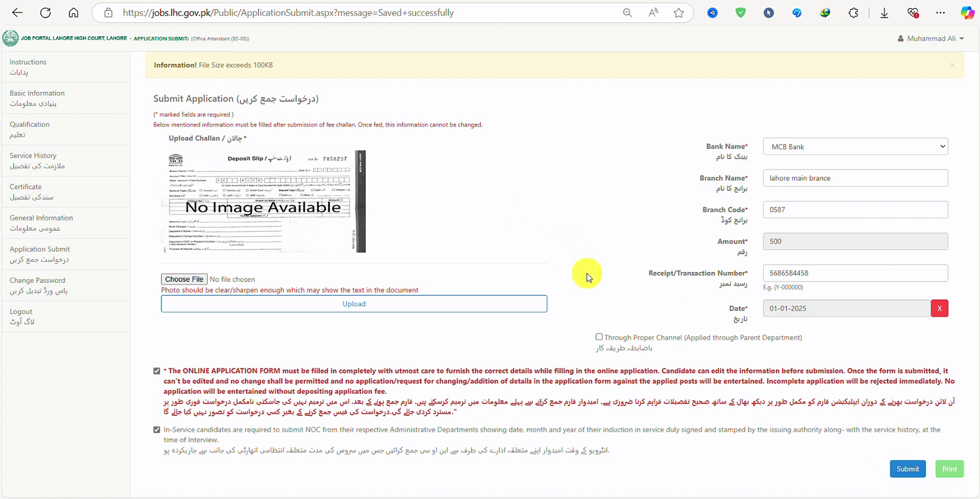